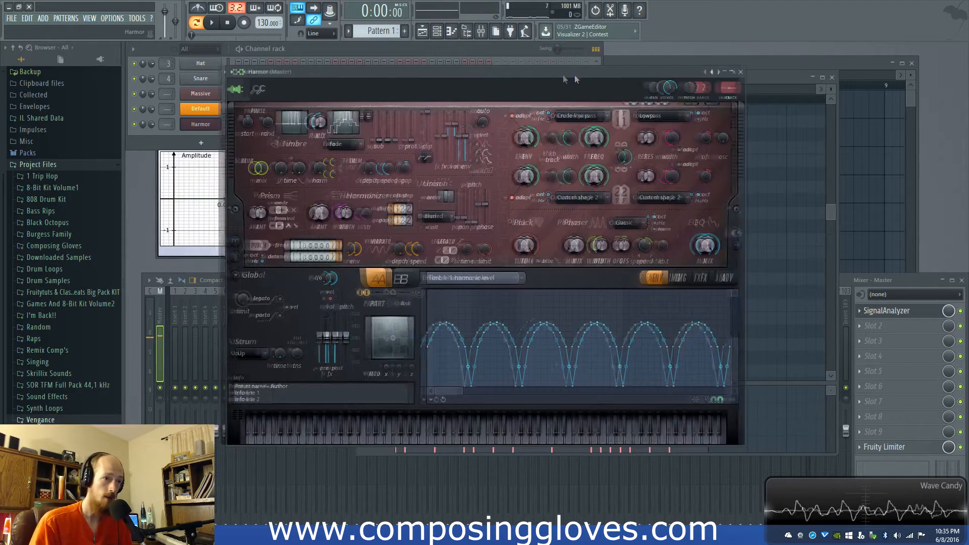
Bring the Harmor channel's piano roll forward and play its melody to hear the current sound
drag(574, 75, 414, 76)
click(608, 80)
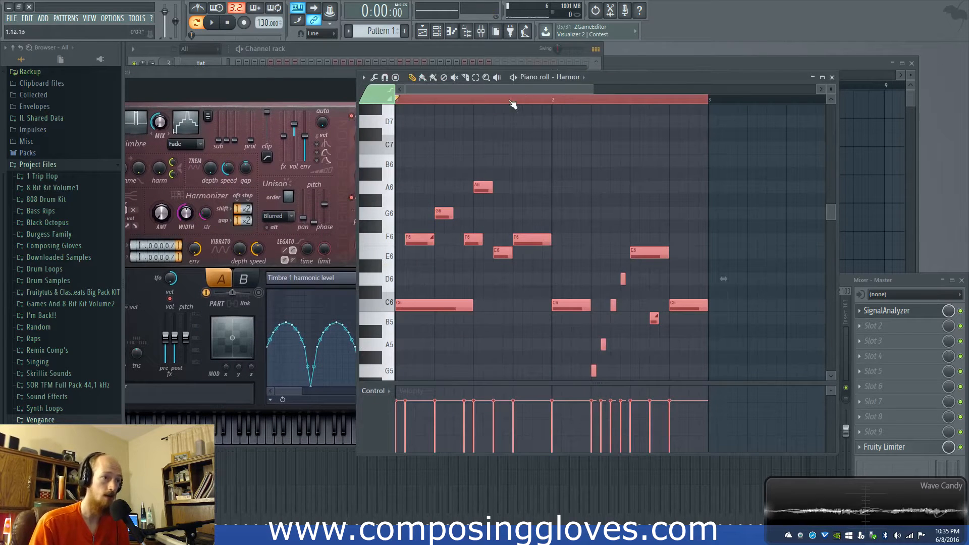
key(space)
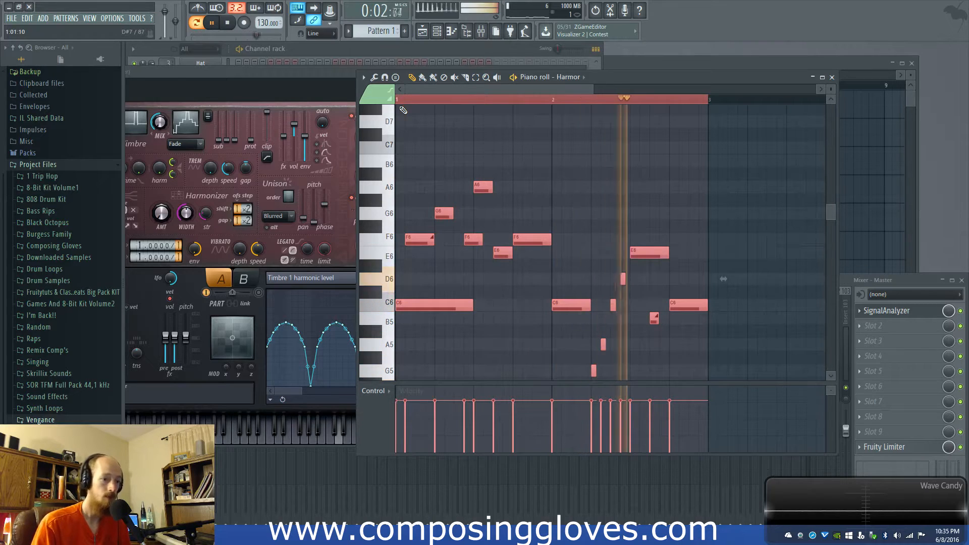
key(space)
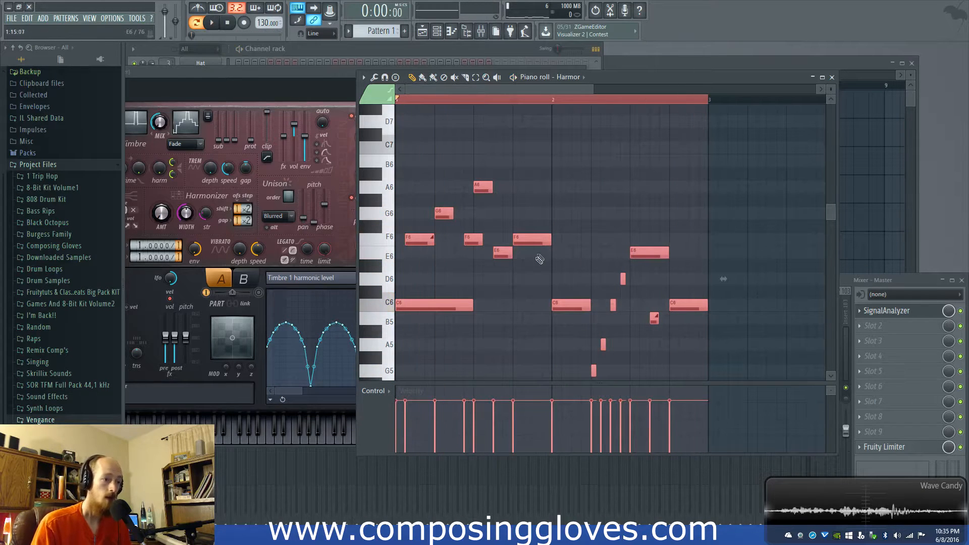
scroll(502, 271, down, 3)
scroll(467, 276, down, 3)
scroll(465, 270, up, 4)
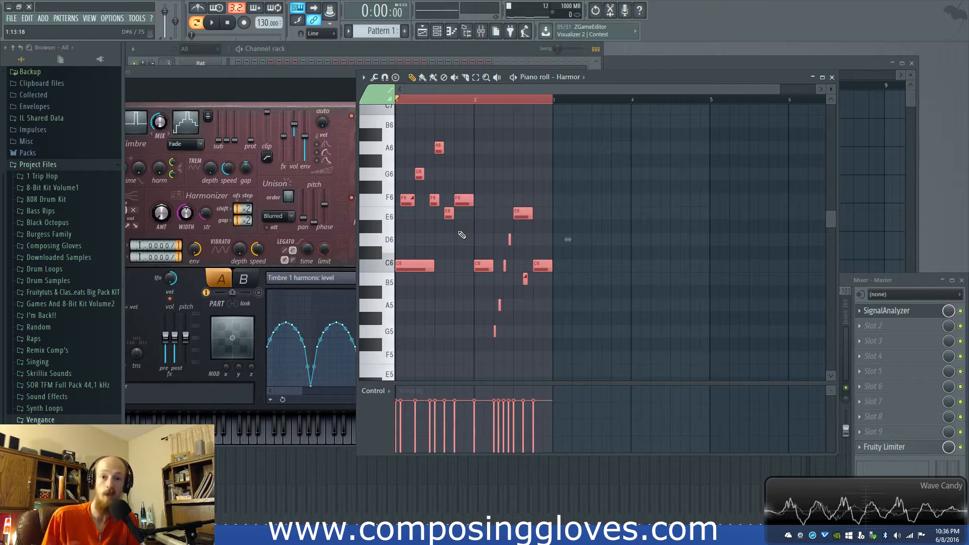
Look through Harmor's image, effects and advanced pages and return to its envelope page
drag(285, 74, 399, 42)
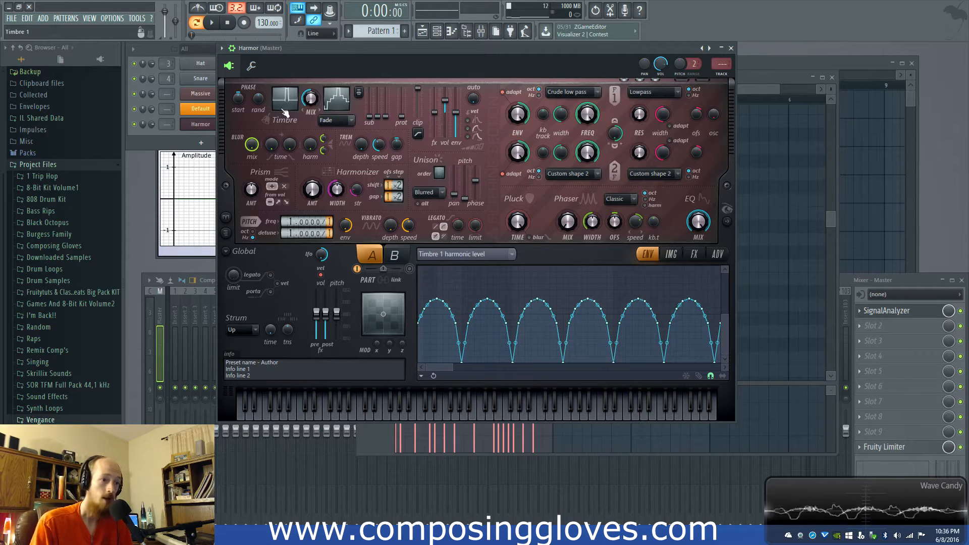
click(671, 257)
click(693, 259)
click(716, 259)
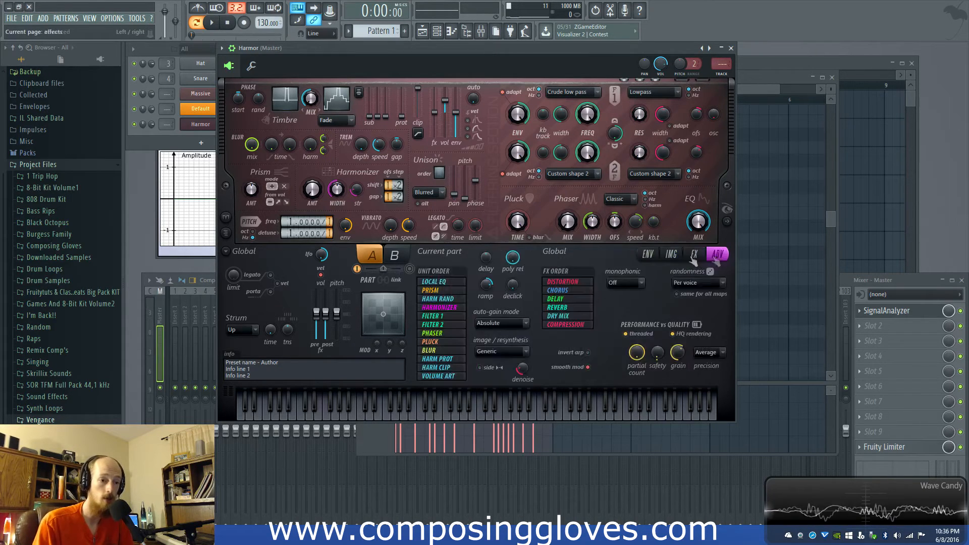
click(647, 255)
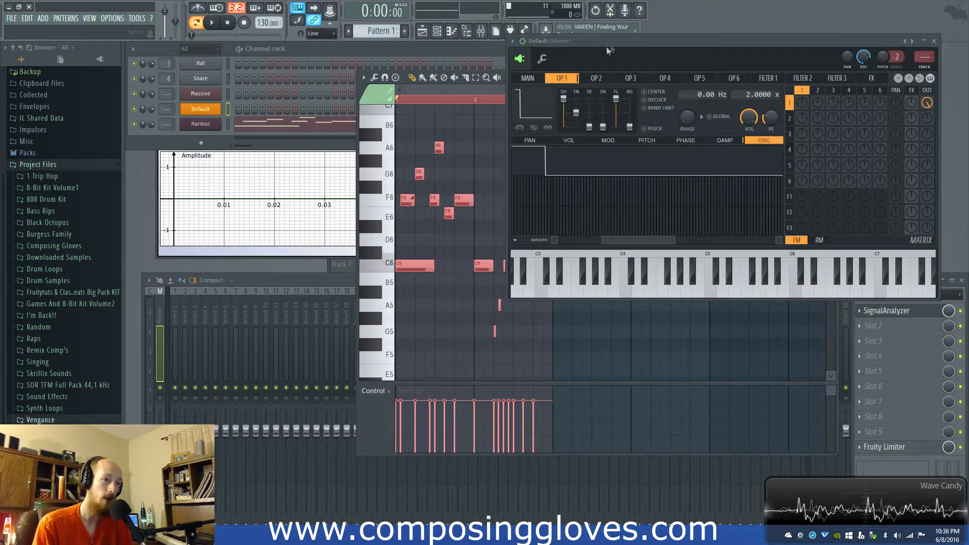
Widen the pulse wave of Sytrus operator 1 by lowering its shape setting, and turn the main volume down
drag(607, 46, 598, 77)
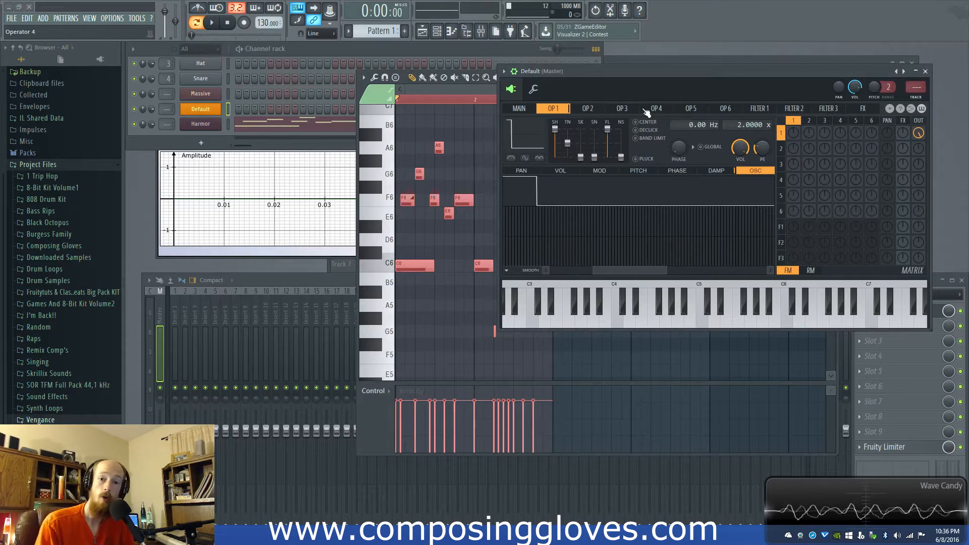
mouse_move(554, 129)
mouse_down()
mouse_move(555, 152)
mouse_move(557, 135)
mouse_up()
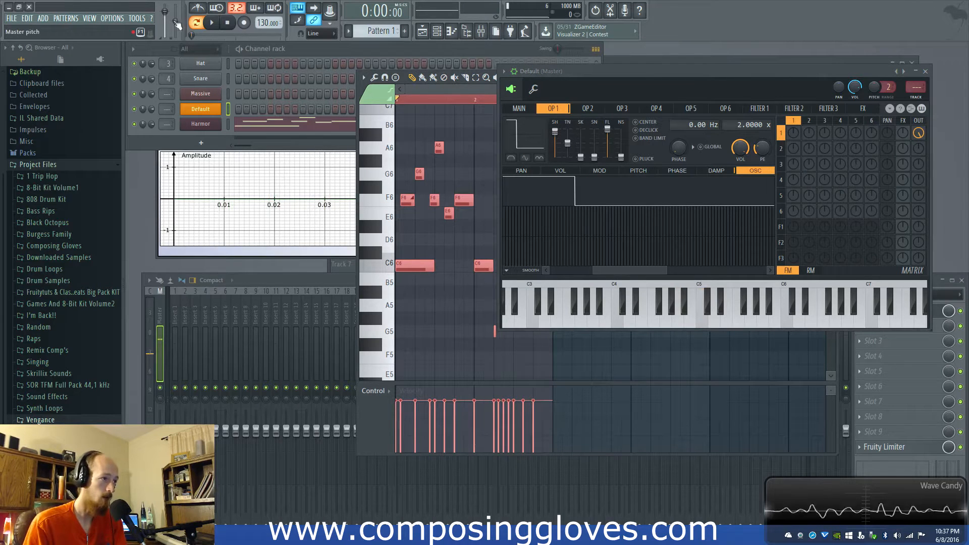
drag(164, 12, 165, 22)
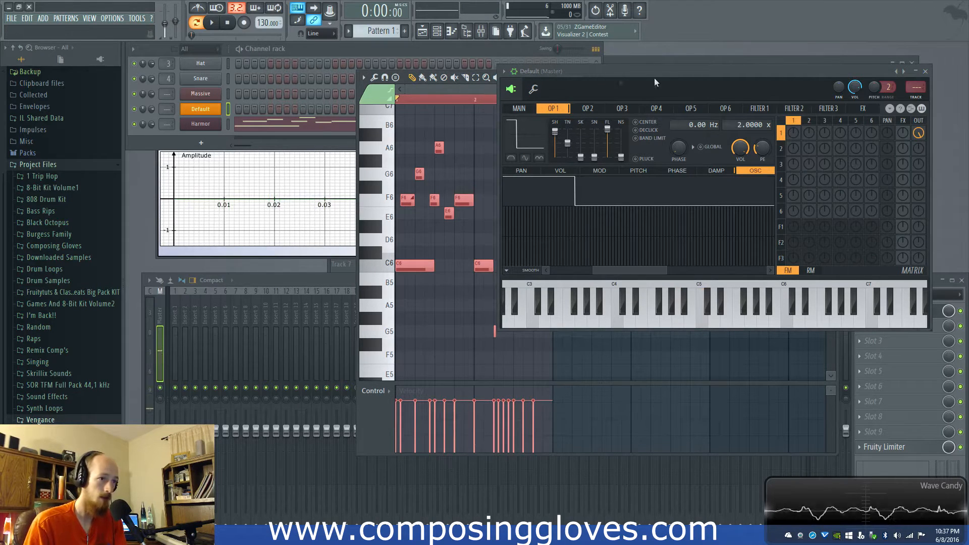
drag(659, 73, 656, 70)
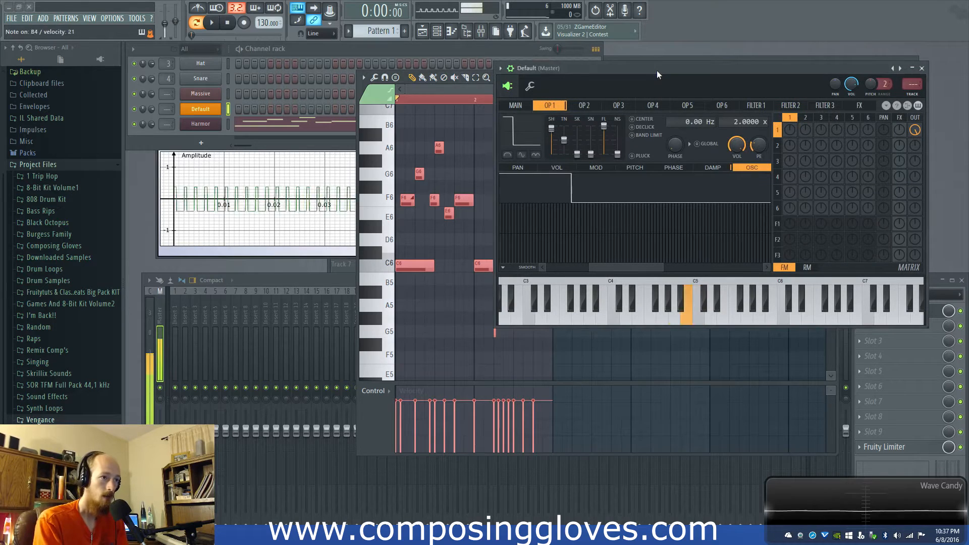
Turn off the Detached option for the Sytrus window and open the Harmor window below the channel rack
click(210, 125)
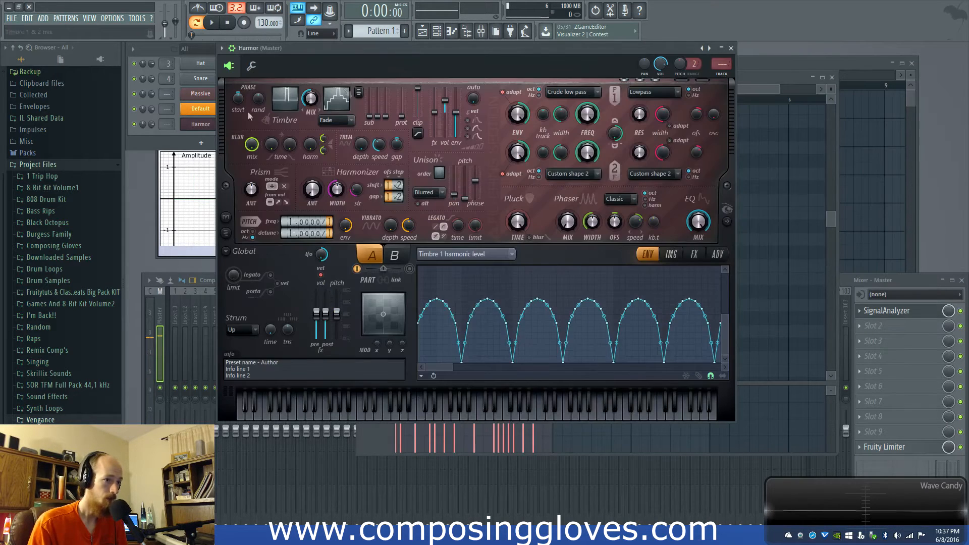
drag(353, 47, 268, 164)
click(200, 109)
click(500, 68)
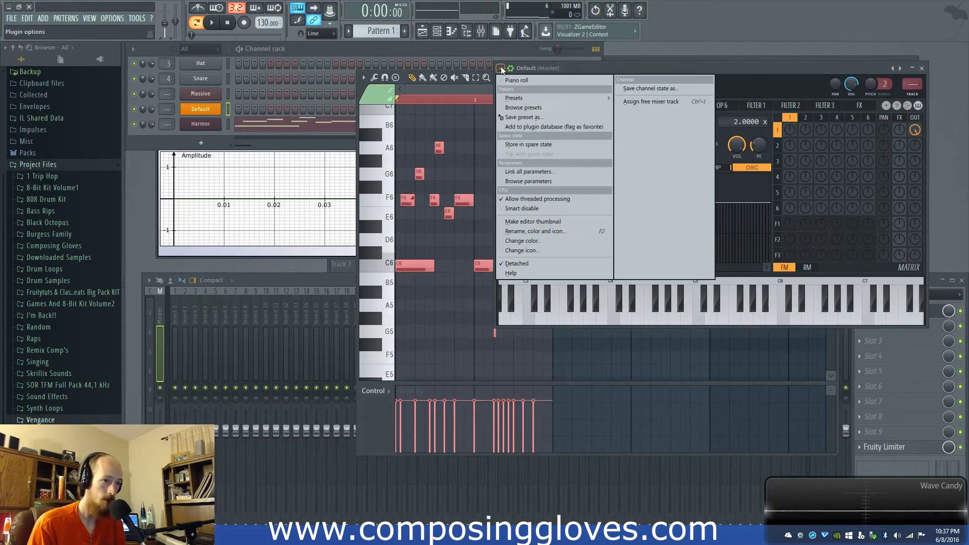
click(549, 263)
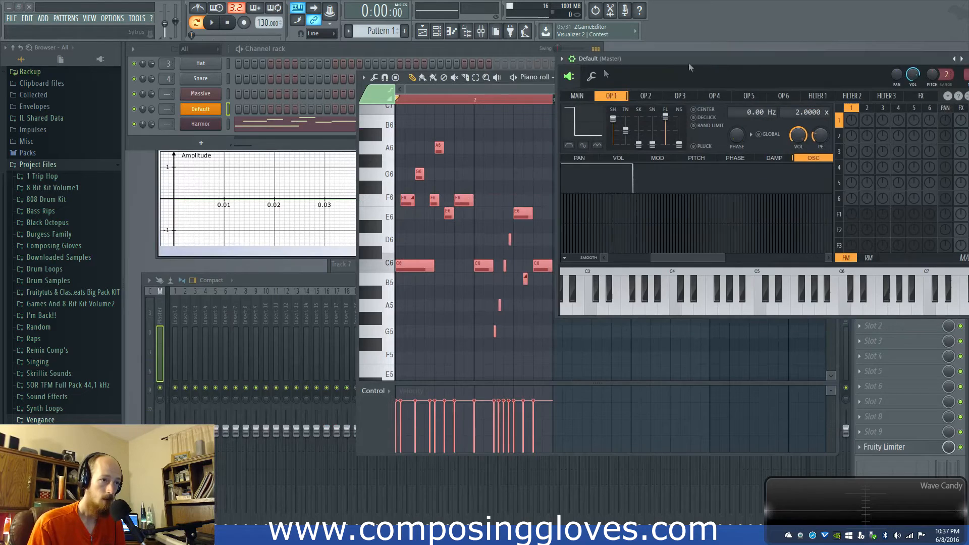
click(200, 124)
right_click(200, 124)
click(201, 125)
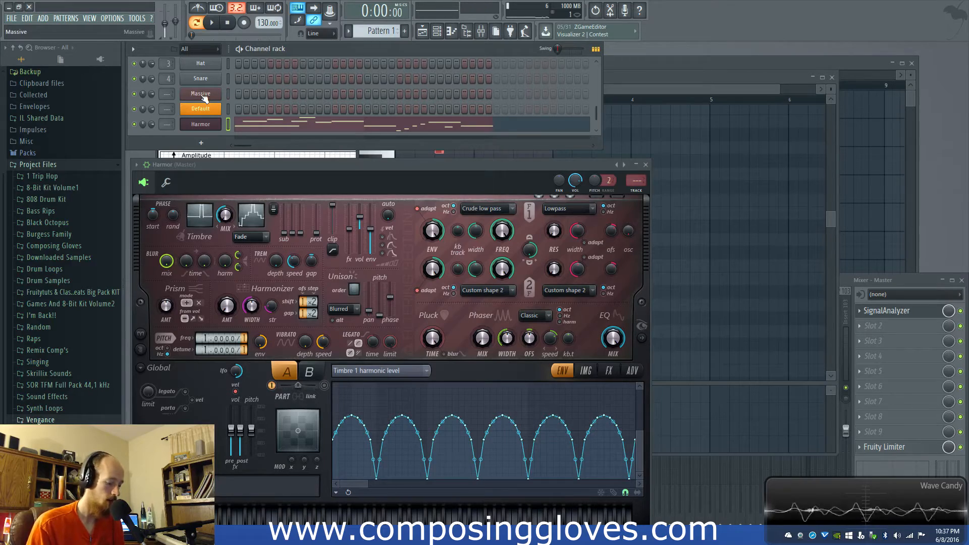
Bring Sytrus back up beside Harmor and close the Massive window
click(203, 95)
click(200, 109)
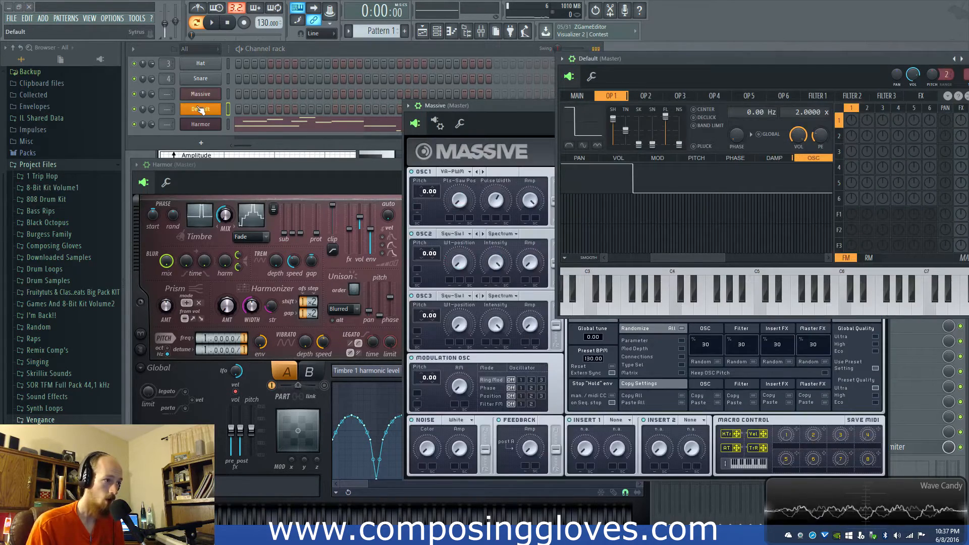
drag(510, 107, 192, 180)
drag(460, 179, 368, 177)
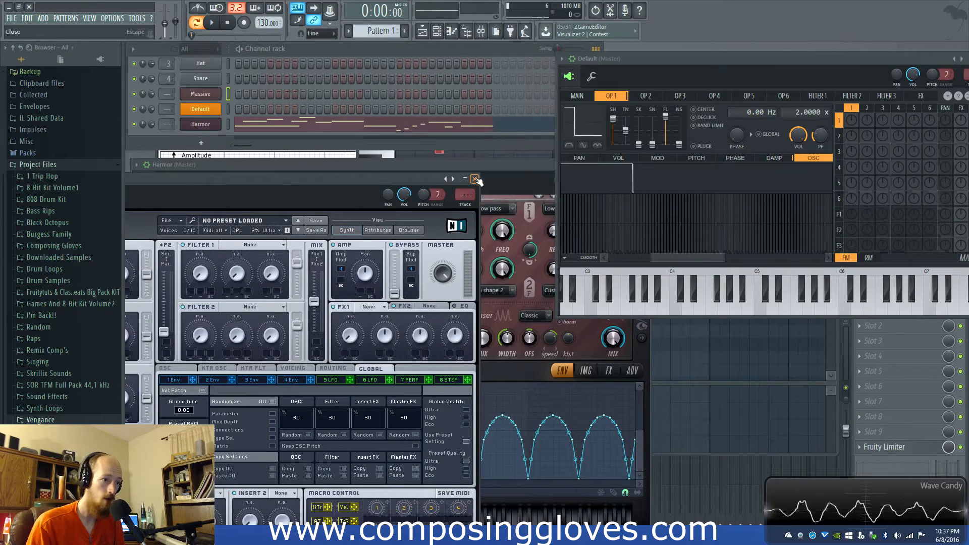
click(478, 179)
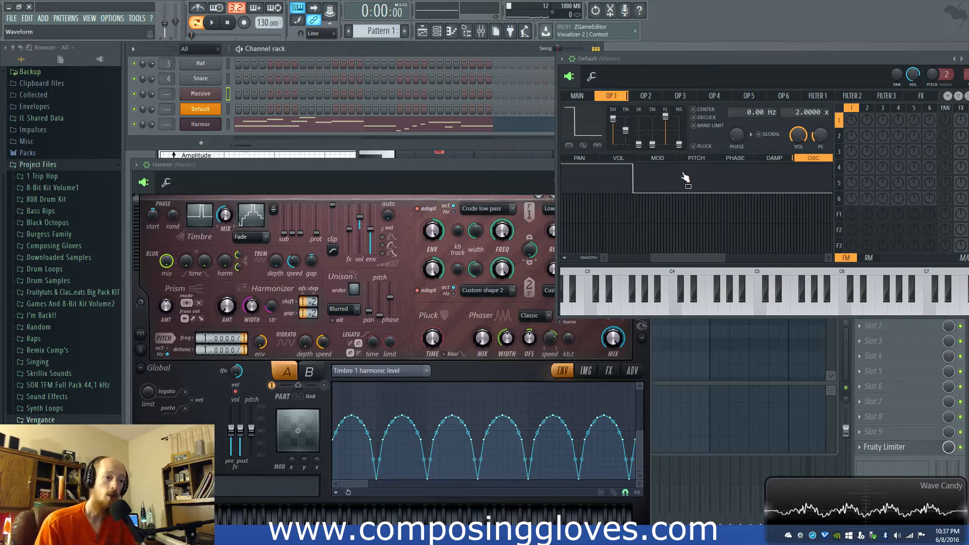
Convert Sytrus operator 1's shape to sine harmonics and copy its waveform into Harmor's Timbre 1 harmonic level editor
click(580, 130)
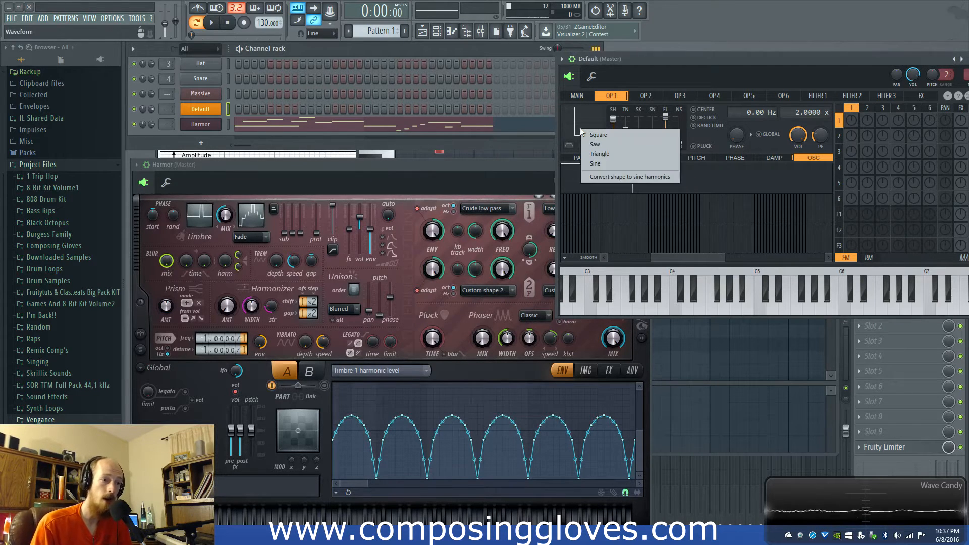
click(634, 177)
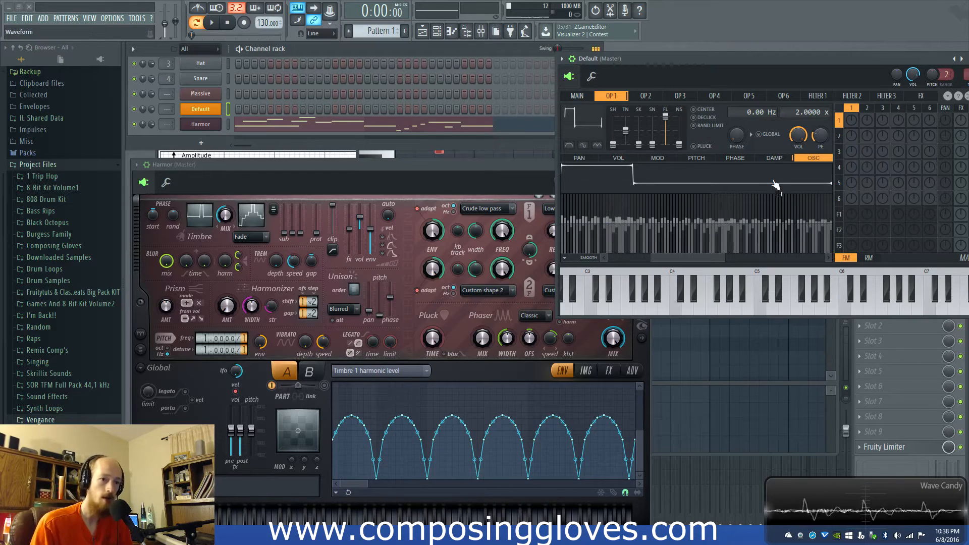
drag(768, 188, 427, 400)
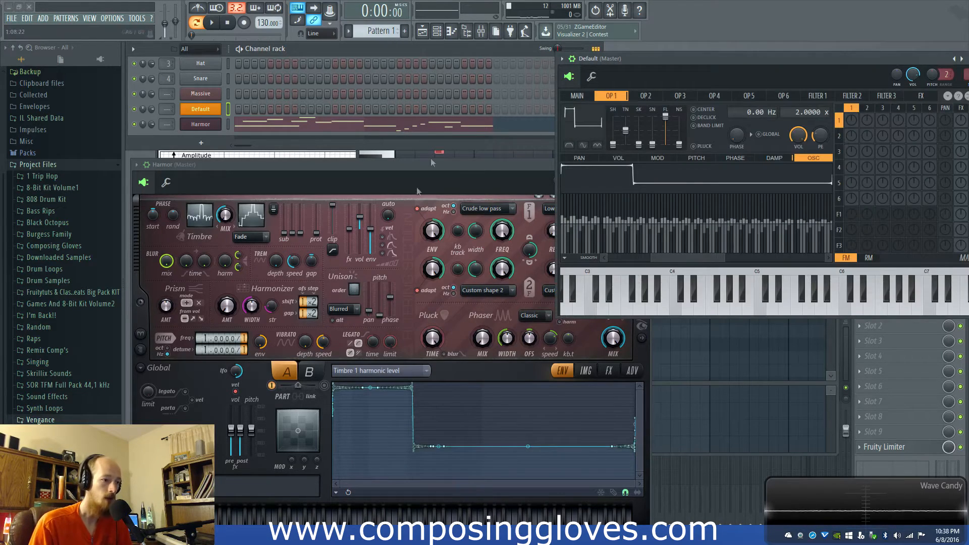
Reposition the Harmor window and audition the copied waveform on Harmor's keyboard
drag(412, 167, 418, 144)
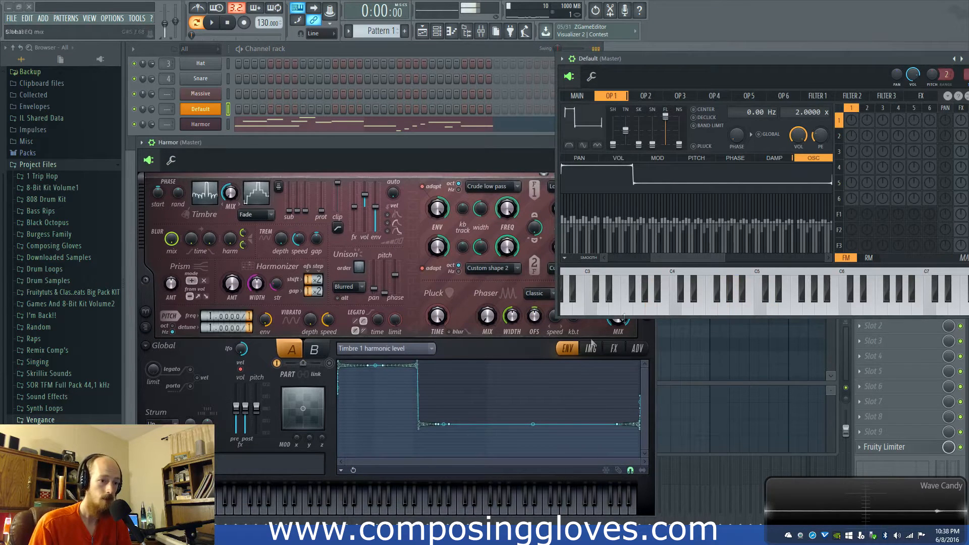
drag(469, 496, 329, 505)
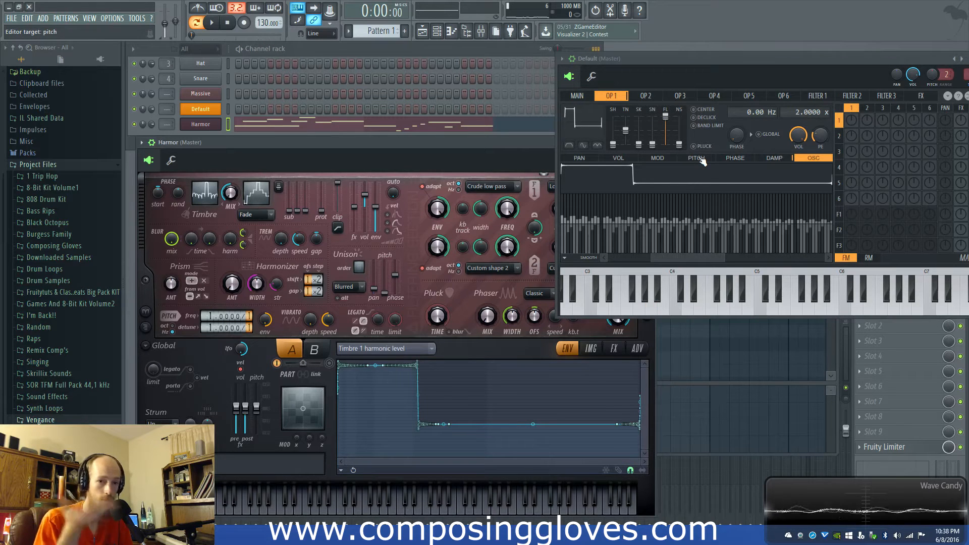
drag(478, 145, 470, 163)
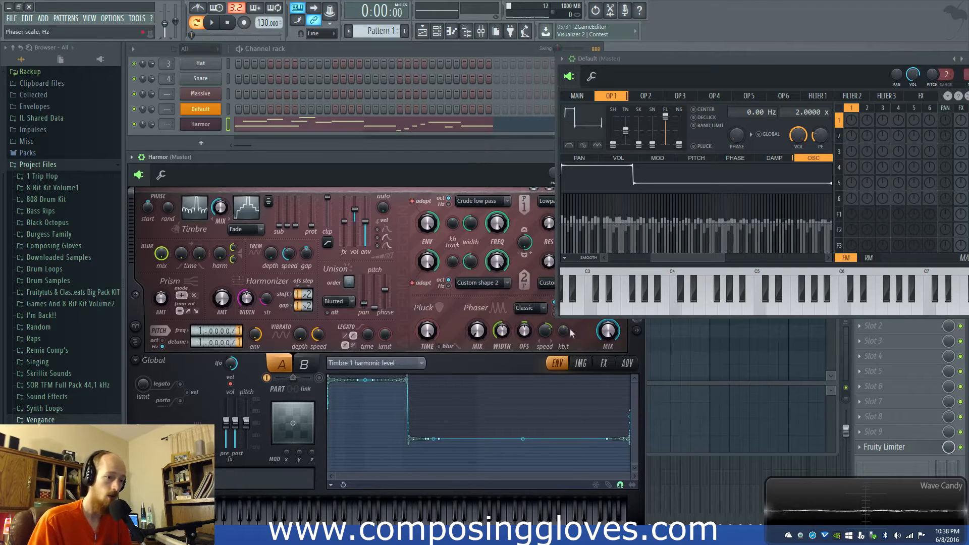
Check Harmor's advanced and envelope pages and play the pattern with the new timbre
click(626, 363)
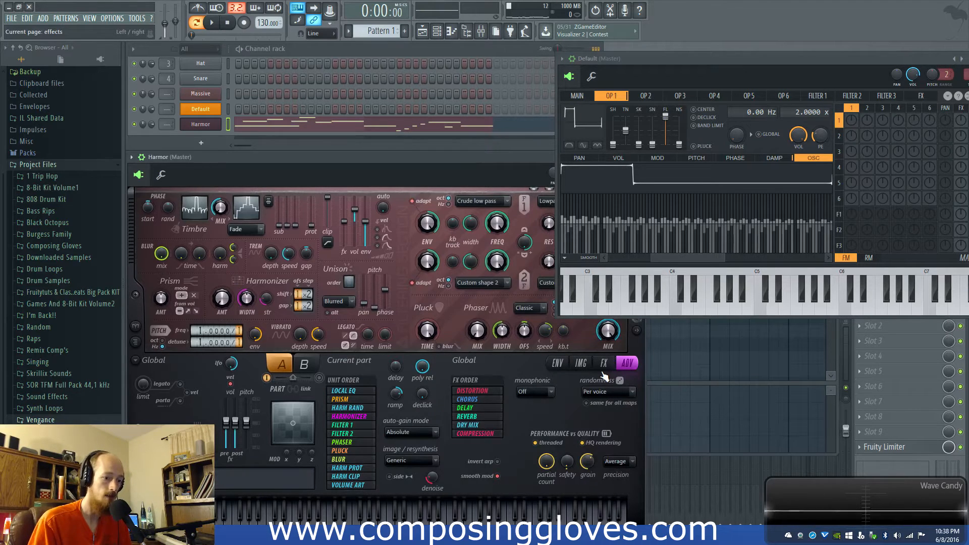
click(557, 363)
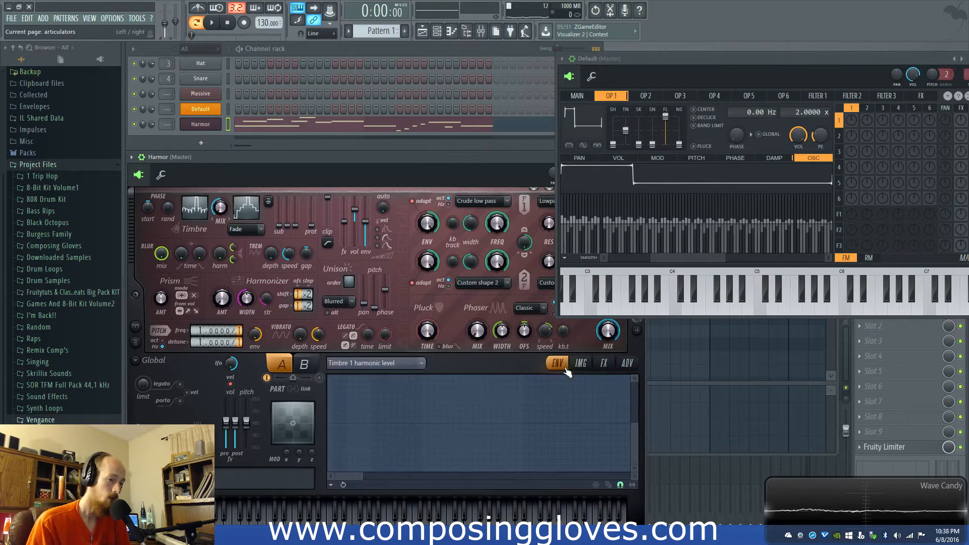
click(604, 364)
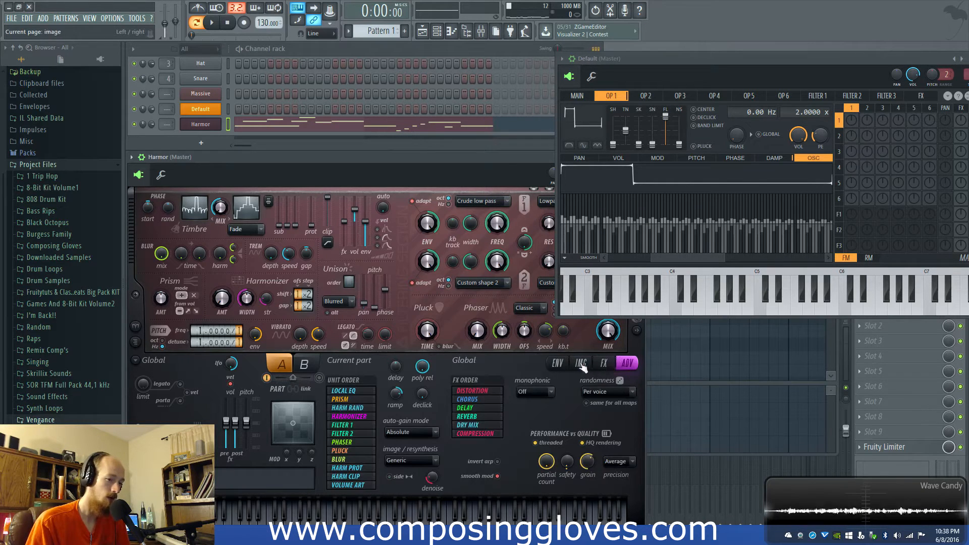
click(558, 364)
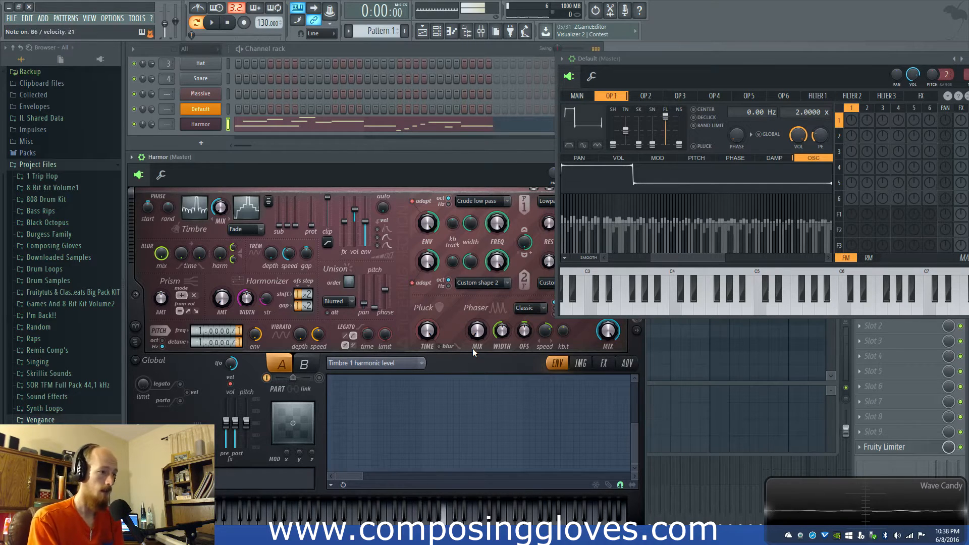
click(213, 23)
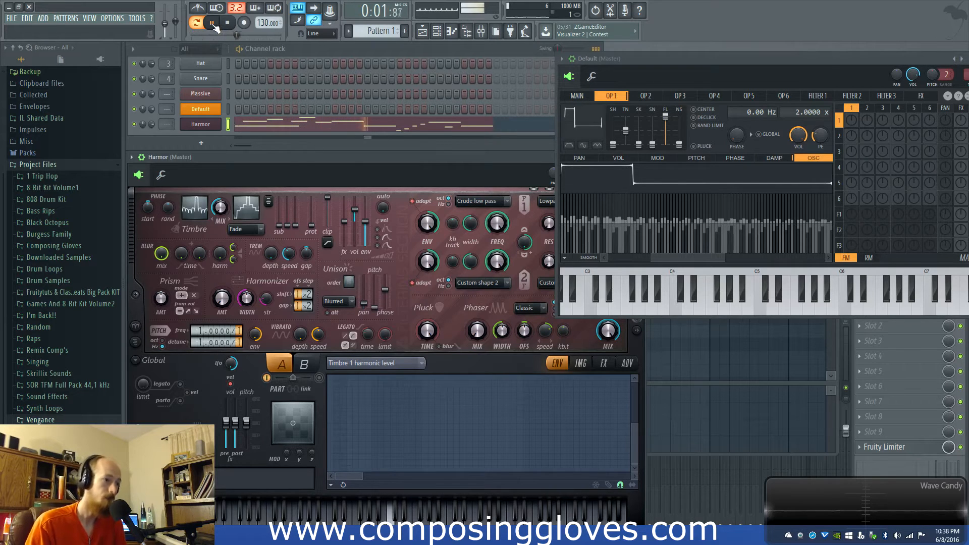
click(227, 23)
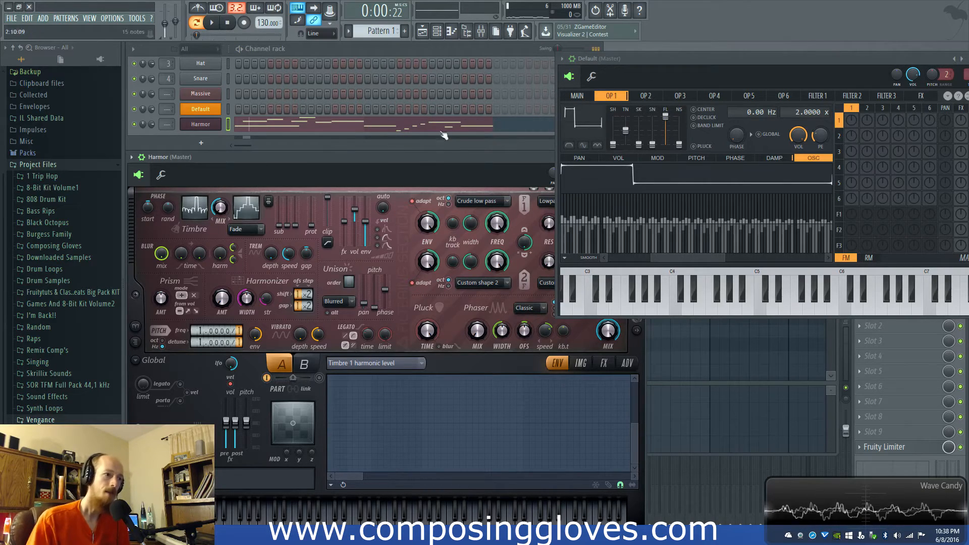
Arrange Harmor and Sytrus side by side and review Harmor's image, effects and envelope pages
drag(423, 153, 423, 72)
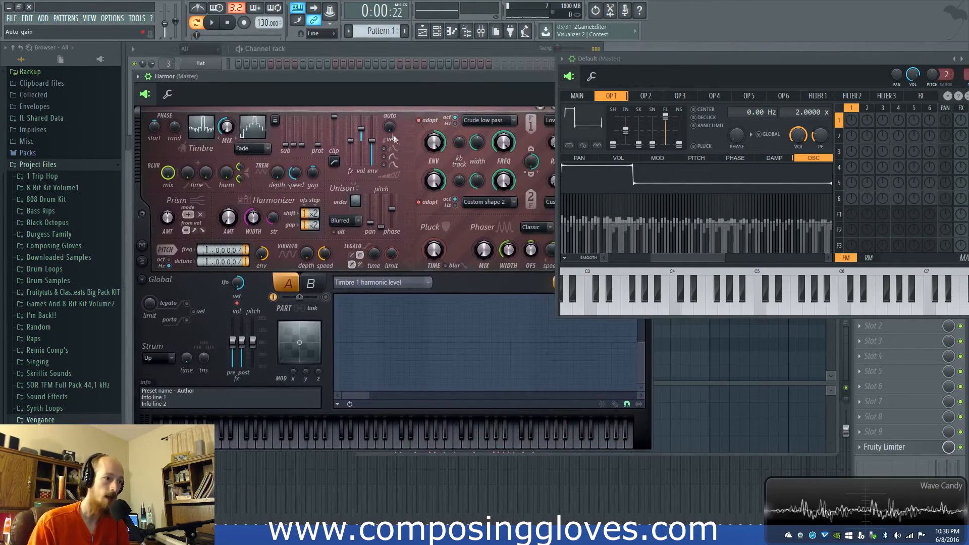
drag(641, 57, 728, 29)
click(586, 283)
click(609, 283)
click(588, 283)
click(563, 285)
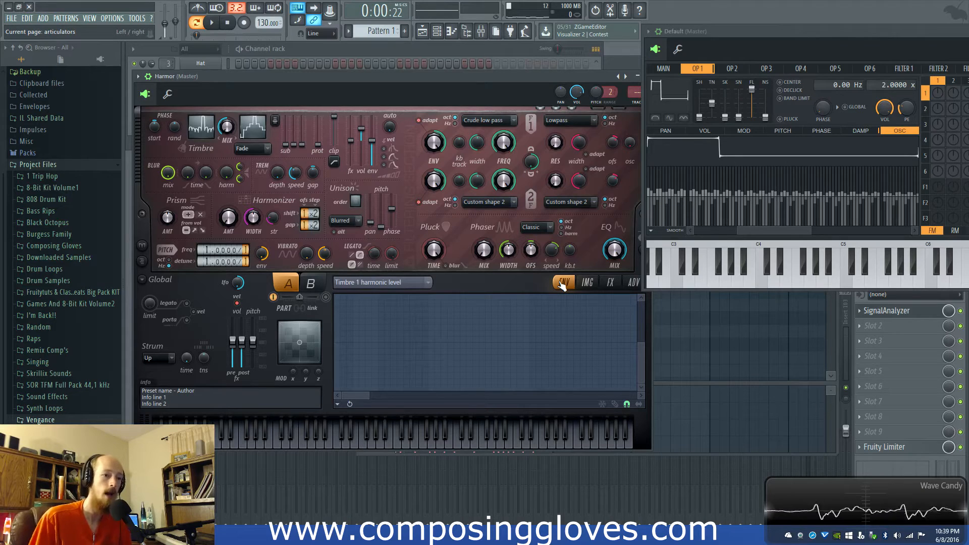
click(587, 283)
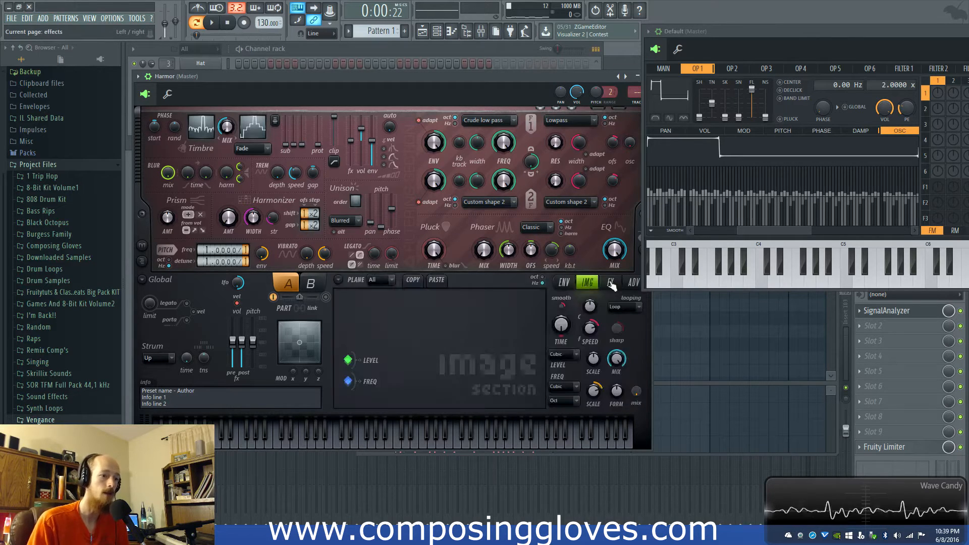
click(610, 282)
click(563, 283)
Open the Harmor channel's piano roll to view its notes and bring the Harmor window back to the front
drag(364, 78, 374, 176)
click(295, 109)
click(320, 125)
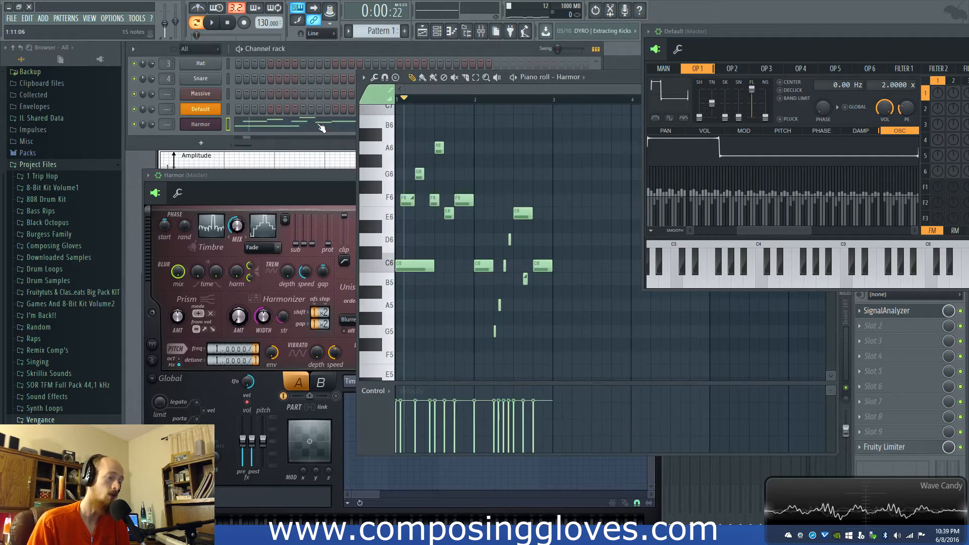
click(268, 194)
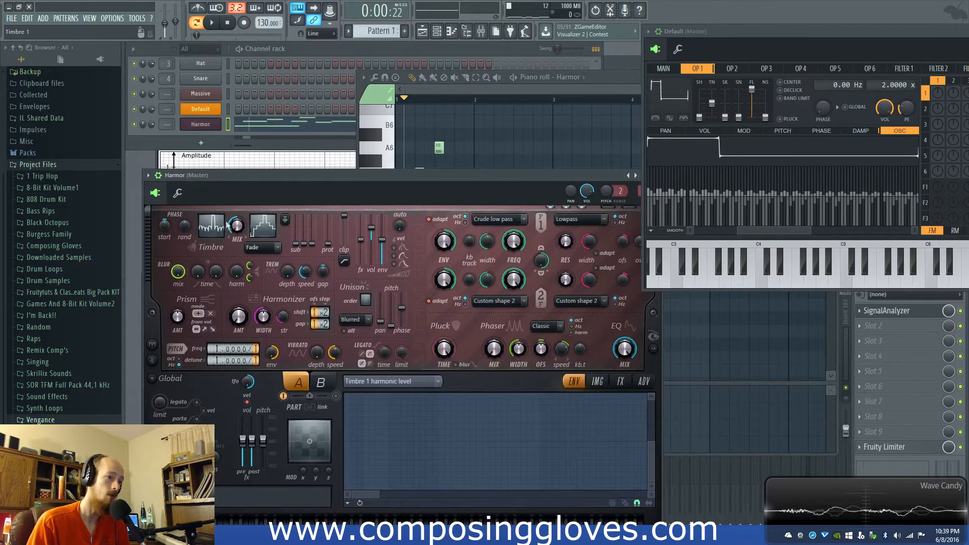
Move the Harmor window up beside Sytrus and view the options for operator 1's oscillator, including the single-cycle waveform export
mouse_move(699, 118)
mouse_down()
mouse_move(699, 105)
mouse_move(699, 117)
mouse_up()
drag(425, 175, 424, 108)
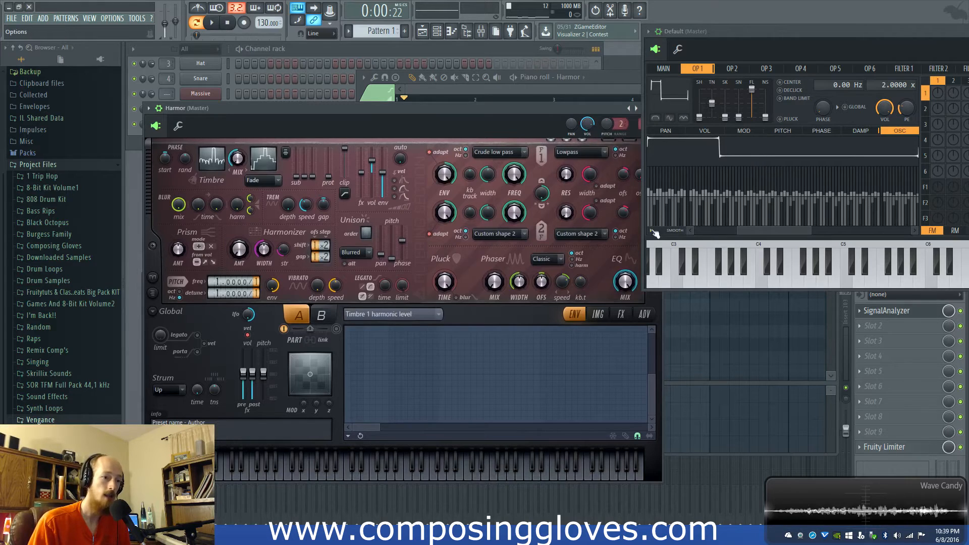
click(654, 232)
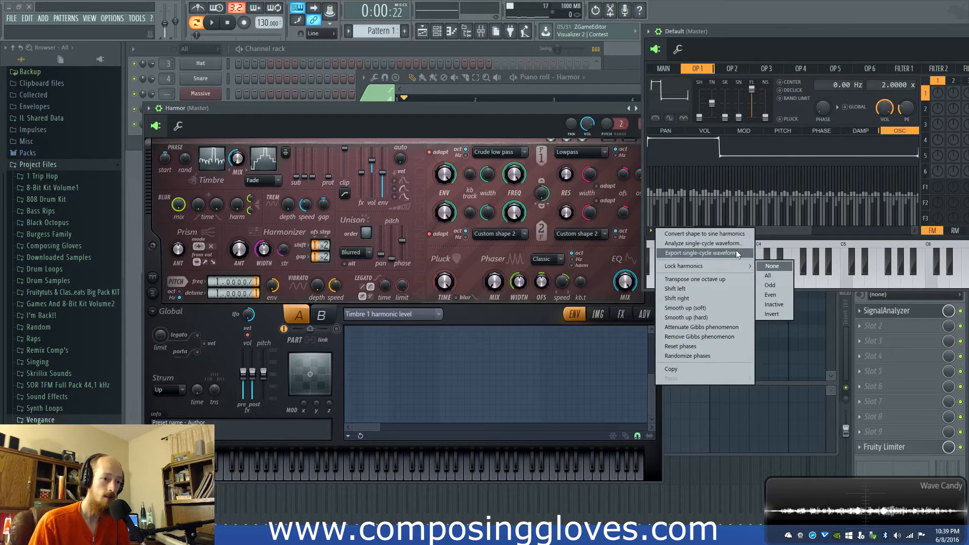
click(748, 30)
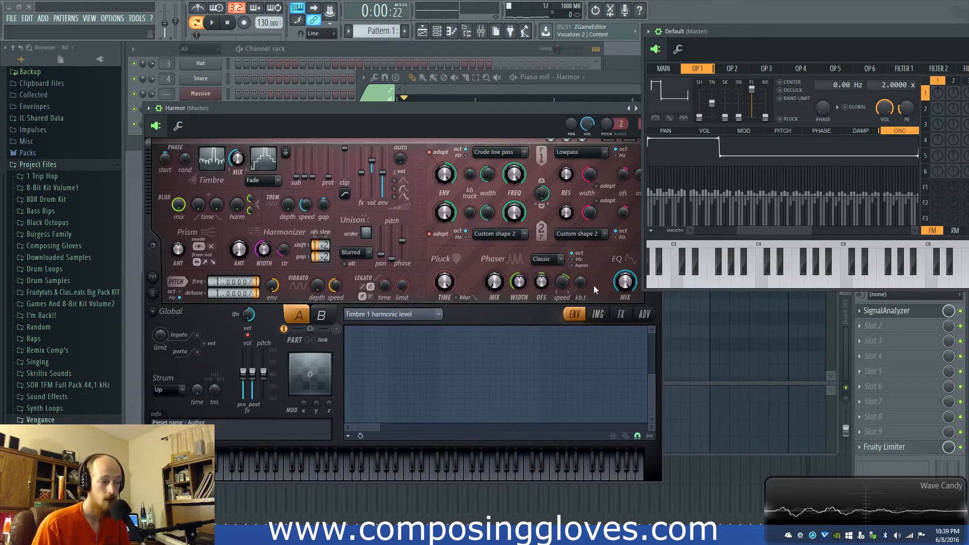
Review Harmor's image, effects and envelope pages and move its window up beside Sytrus
click(598, 313)
click(621, 314)
click(597, 314)
click(574, 314)
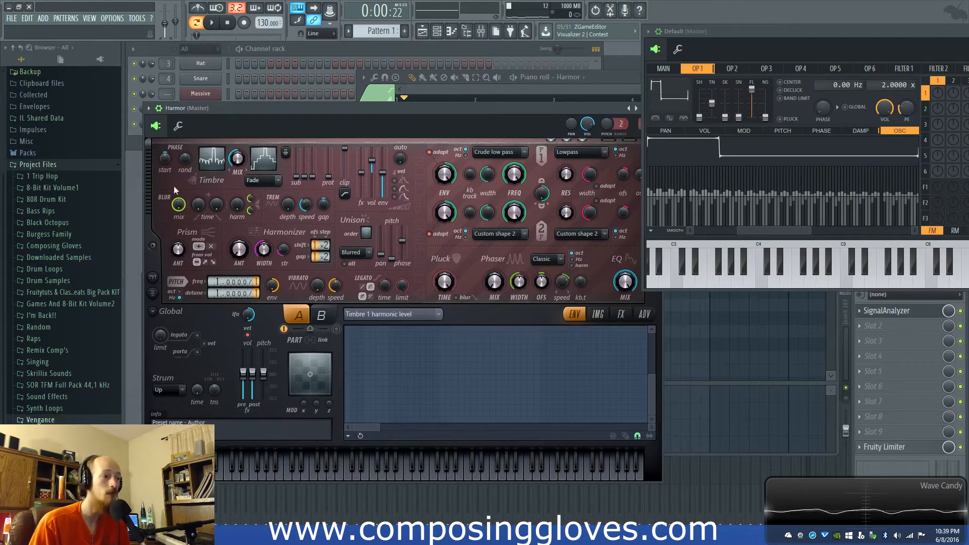
drag(365, 108, 372, 110)
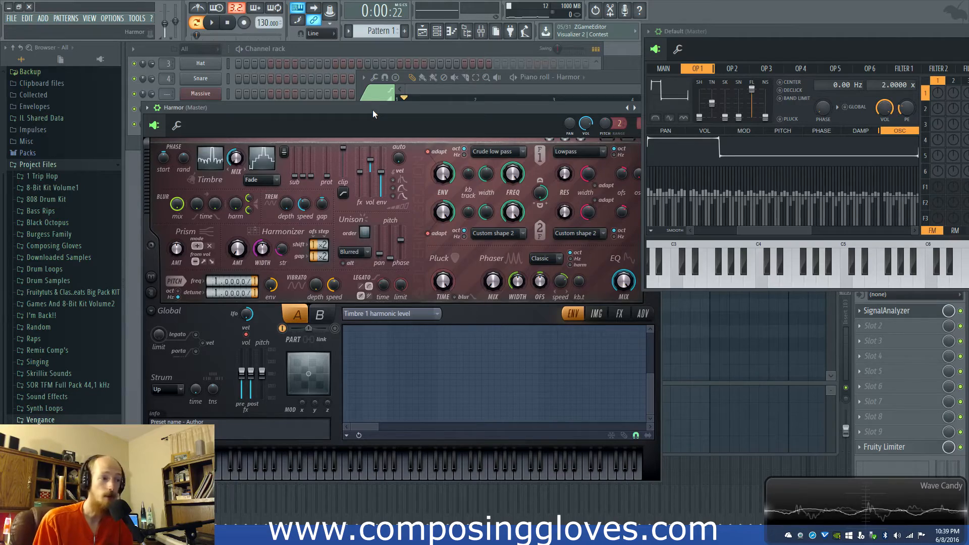
drag(431, 109, 411, 57)
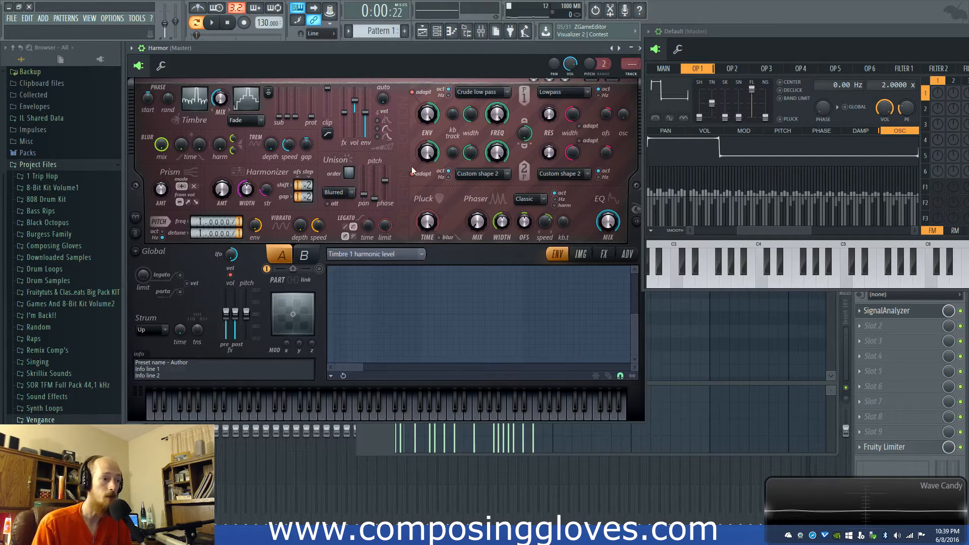
click(604, 256)
click(584, 256)
click(564, 256)
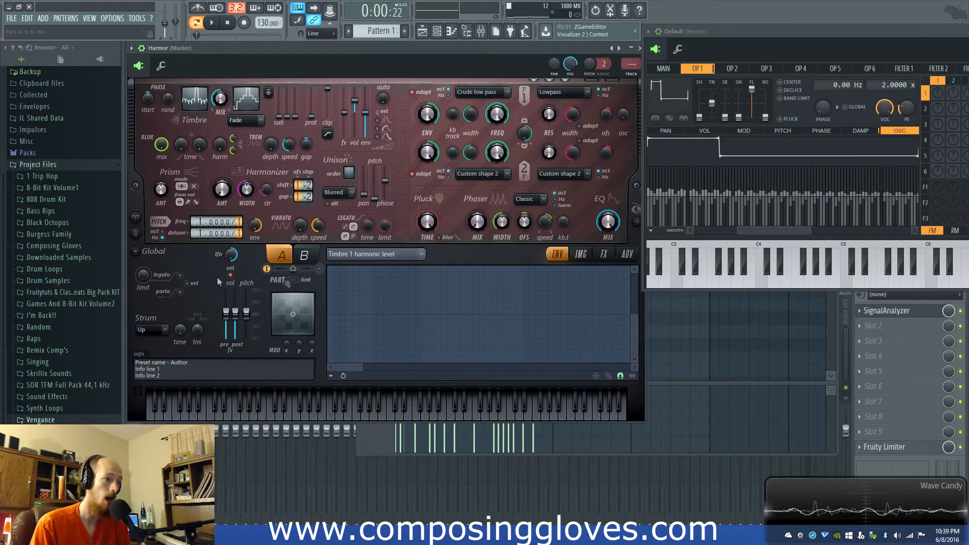
Try portamento mode in Harmor's global section and enable legato mode instead
click(180, 292)
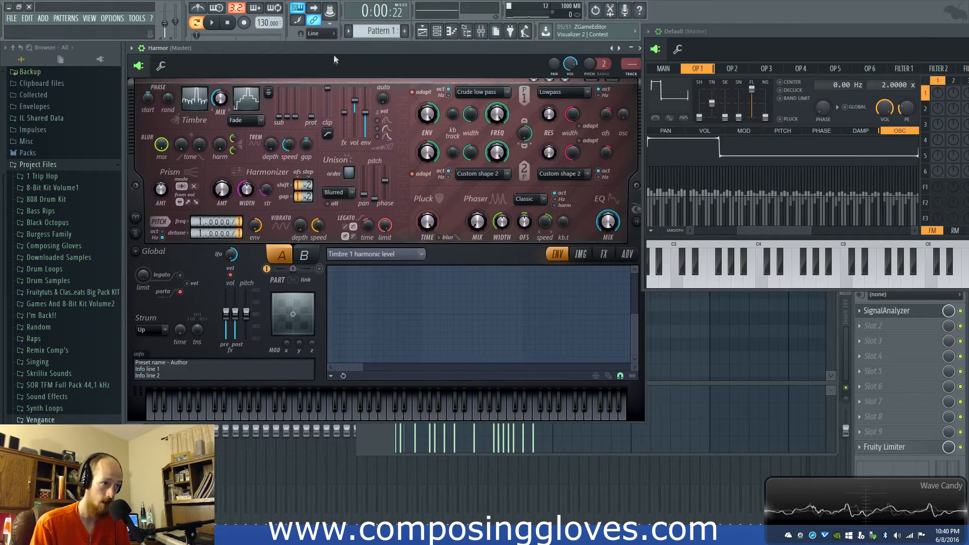
drag(334, 54, 334, 62)
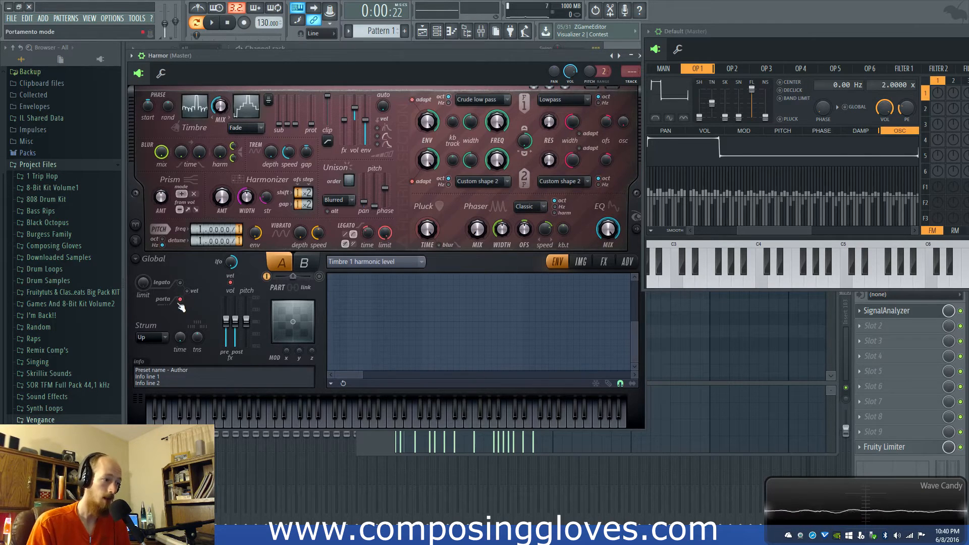
click(182, 283)
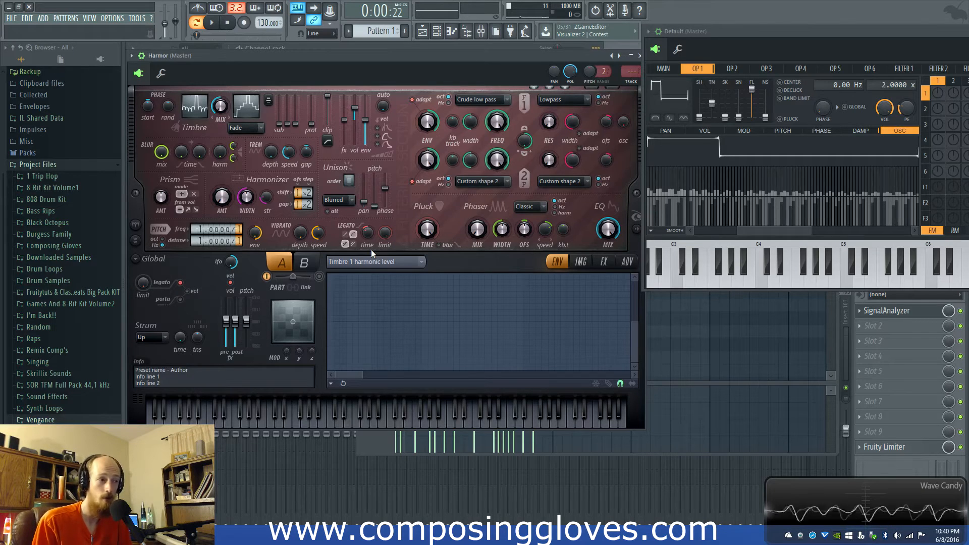
Reveal the melody in the Harmor channel's piano roll and bring the Harmor window back in front of it
drag(380, 55, 406, 232)
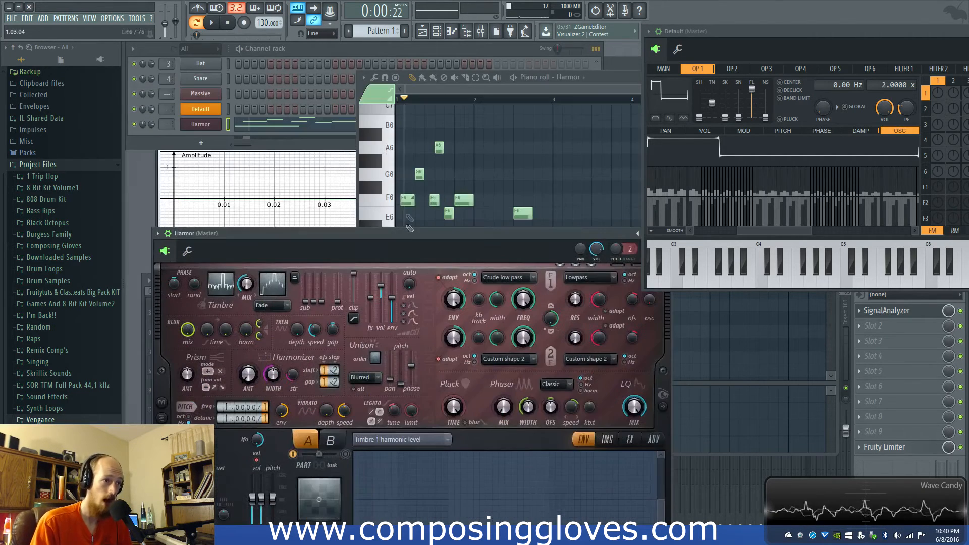
click(474, 88)
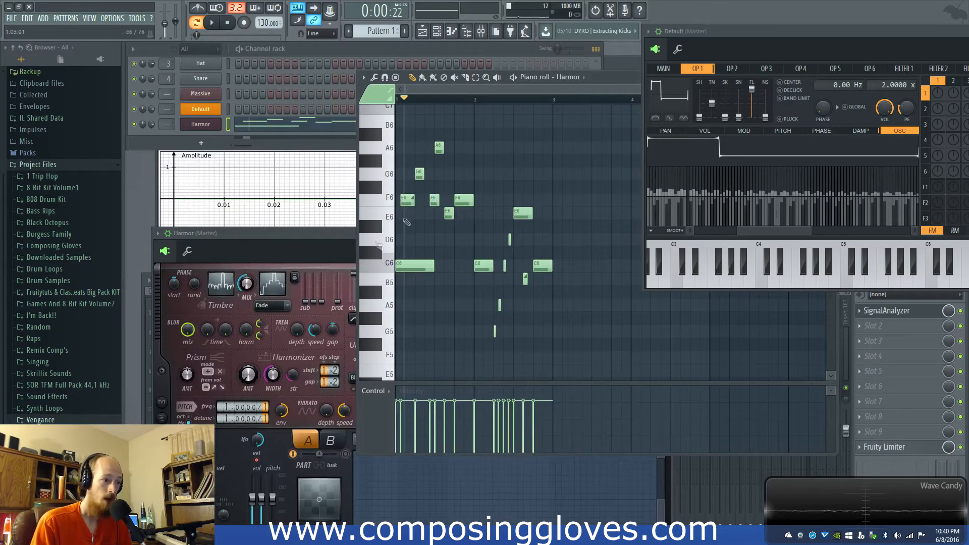
click(331, 253)
drag(350, 232, 278, 92)
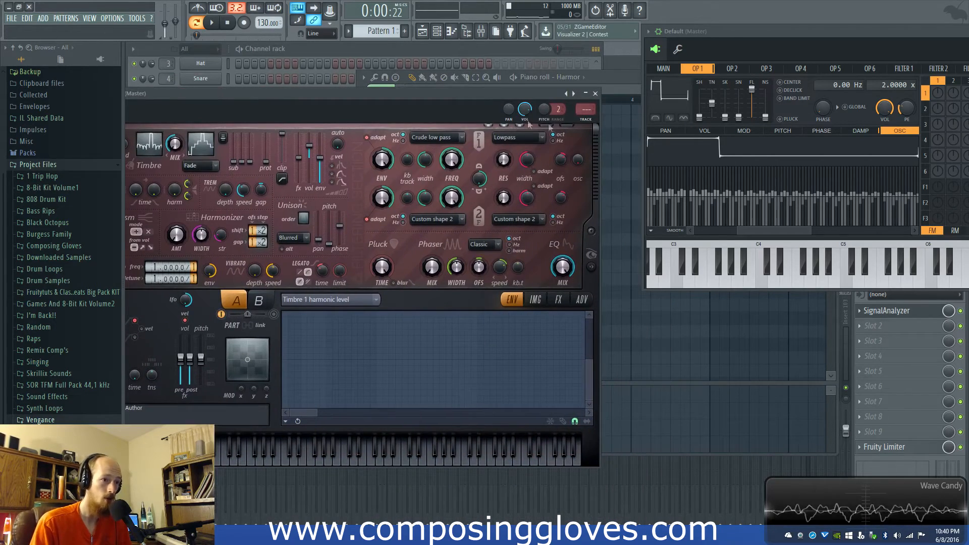
Check Harmor's master pitch control and reposition the window so the whole synth is visible
drag(544, 110, 471, 157)
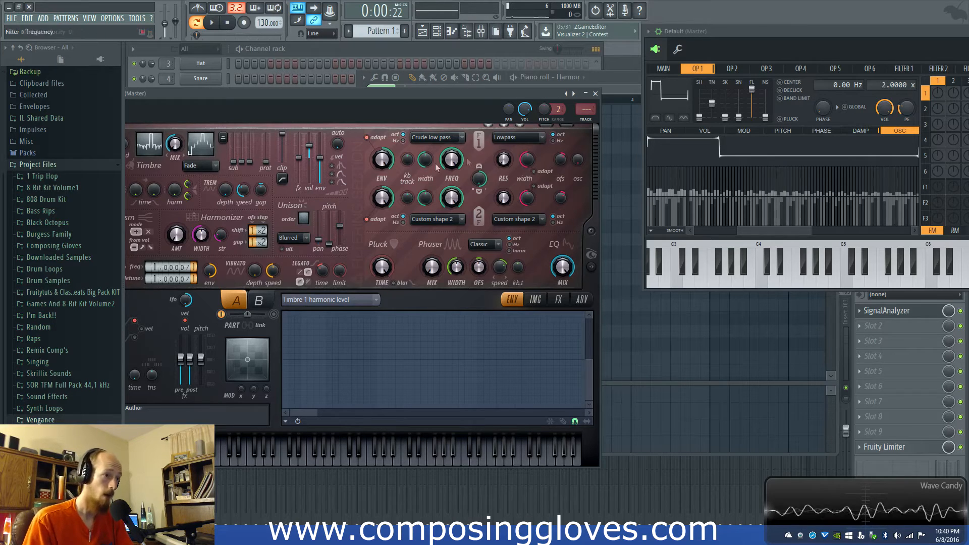
drag(383, 93, 409, 101)
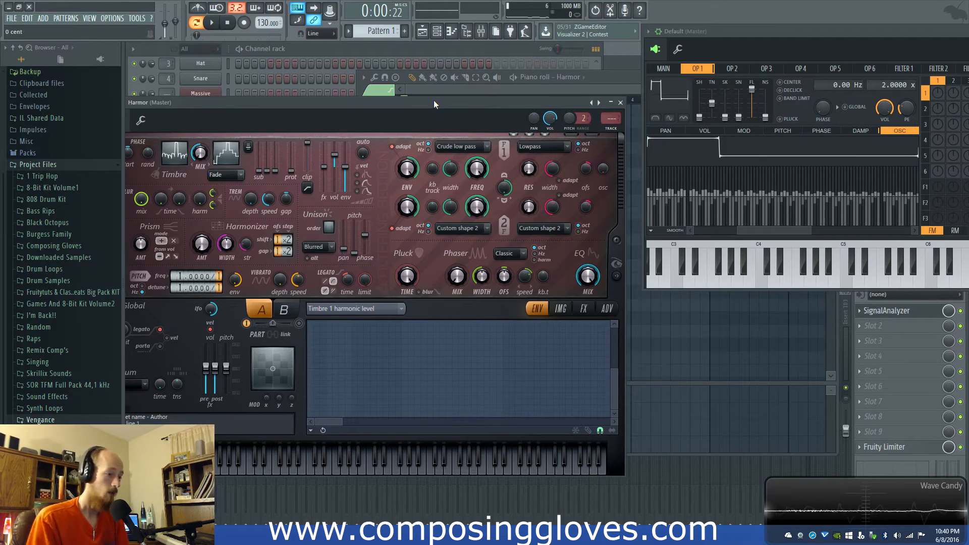
drag(423, 101, 442, 60)
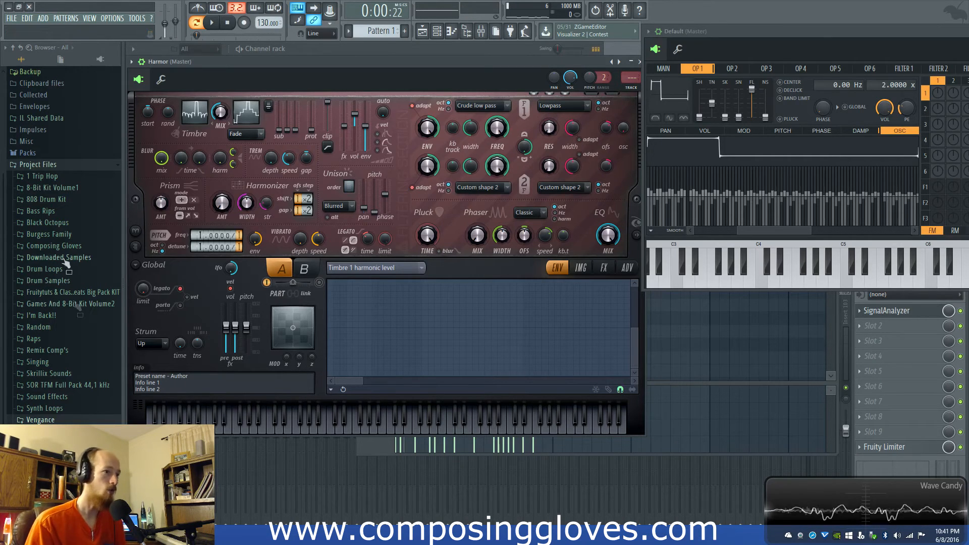
Open the Massive synth and audition oscillator 1 with the Electric and Escalation II wavetables, keeping Escalation II
drag(358, 66, 363, 161)
click(315, 52)
click(206, 94)
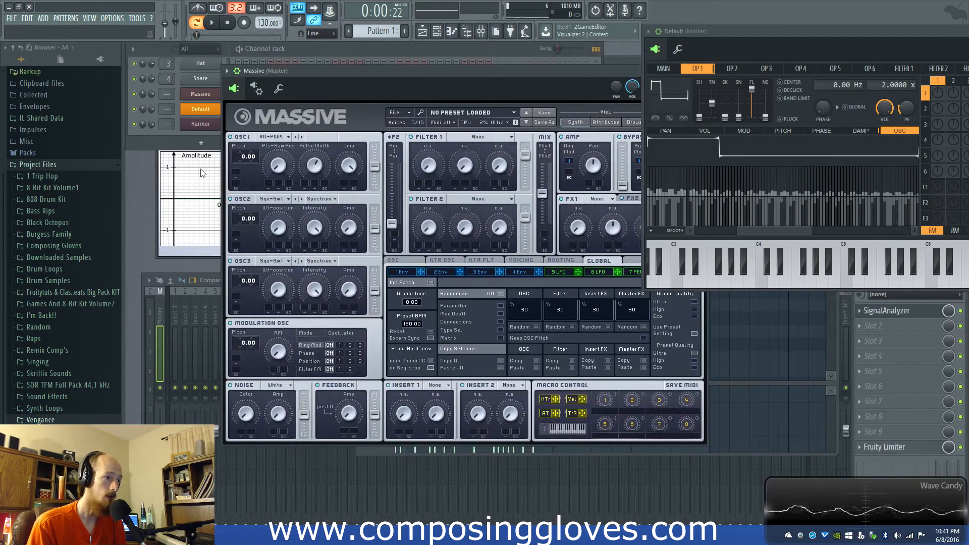
click(277, 136)
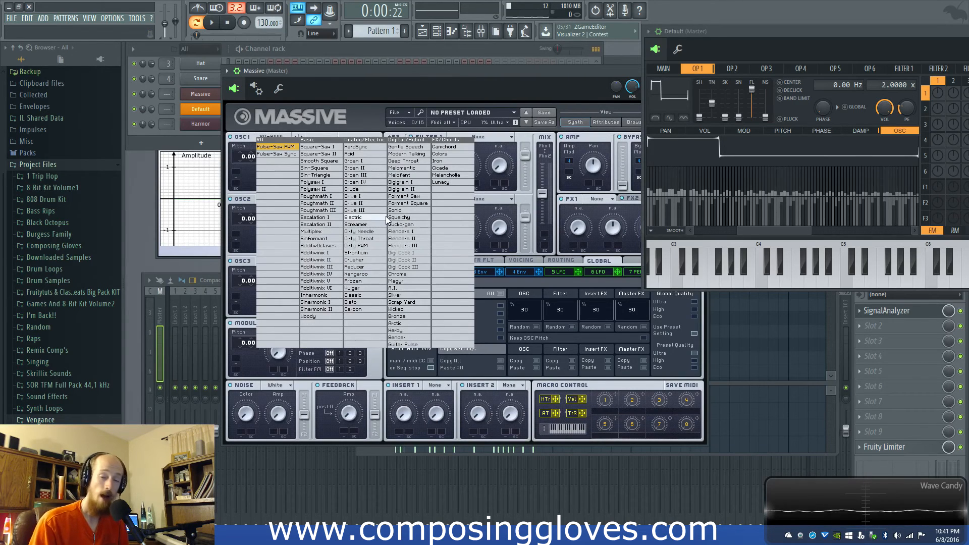
click(371, 216)
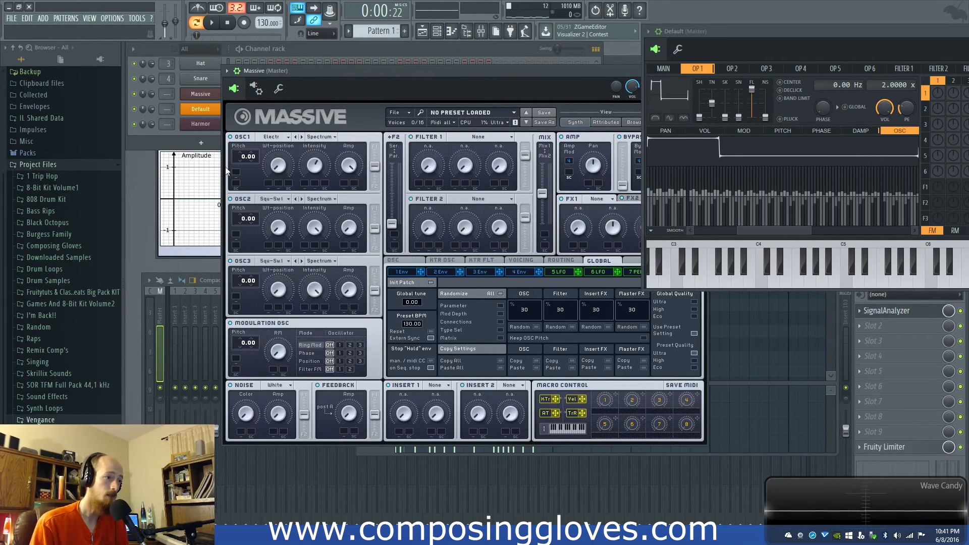
drag(278, 116, 291, 150)
click(276, 138)
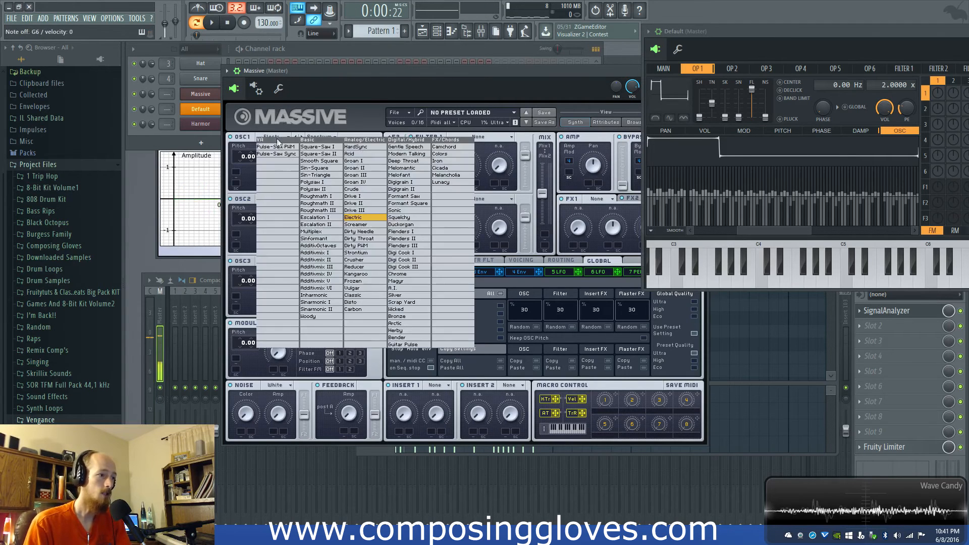
click(326, 228)
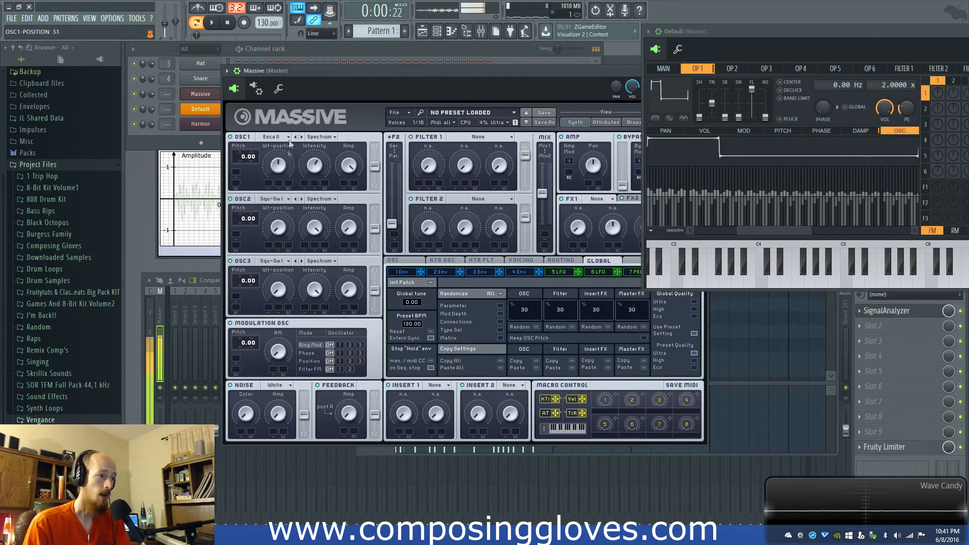
Bring Sytrus fully into view, redraw part of operator 1's harmonic levels freehand, and bring up the Harmor window
drag(710, 39, 611, 58)
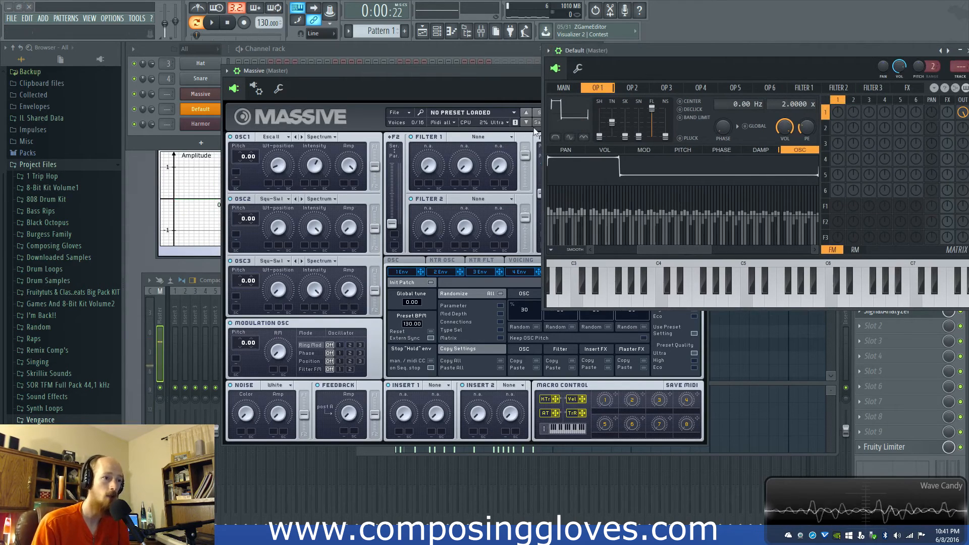
mouse_move(662, 199)
mouse_down()
mouse_move(611, 211)
mouse_move(694, 210)
mouse_move(734, 193)
mouse_up()
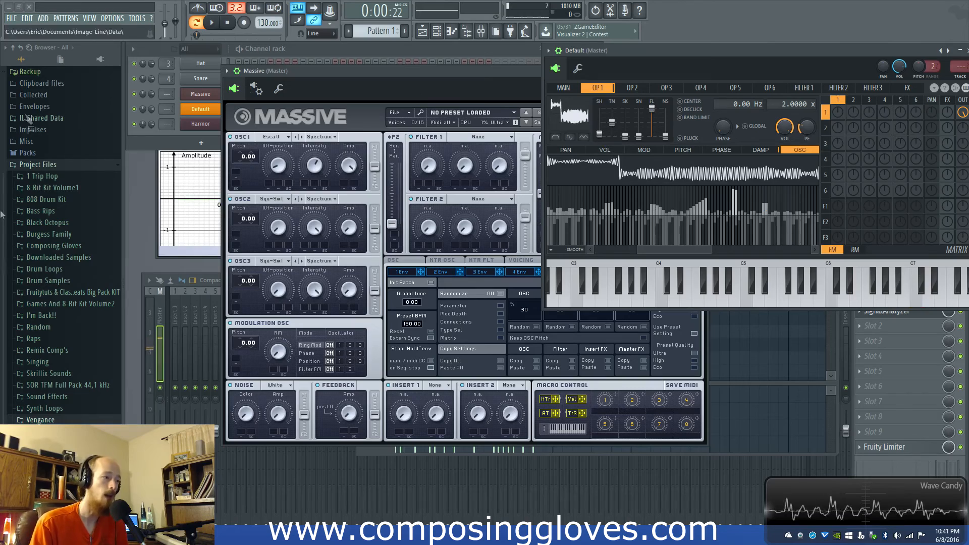
click(200, 125)
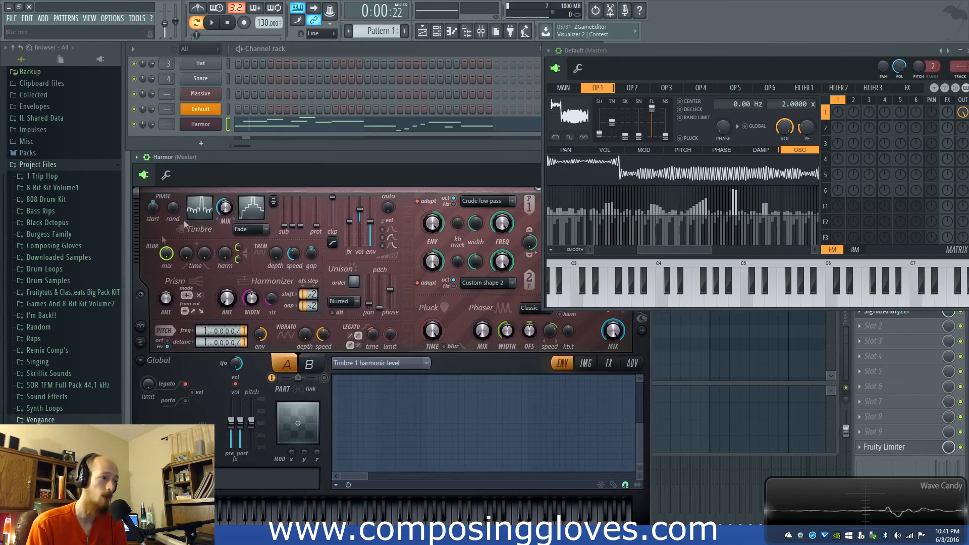
Review Massive's oscillator, oscillator key-tracking and voicing pages, close the synth and reopen Harmor
click(201, 109)
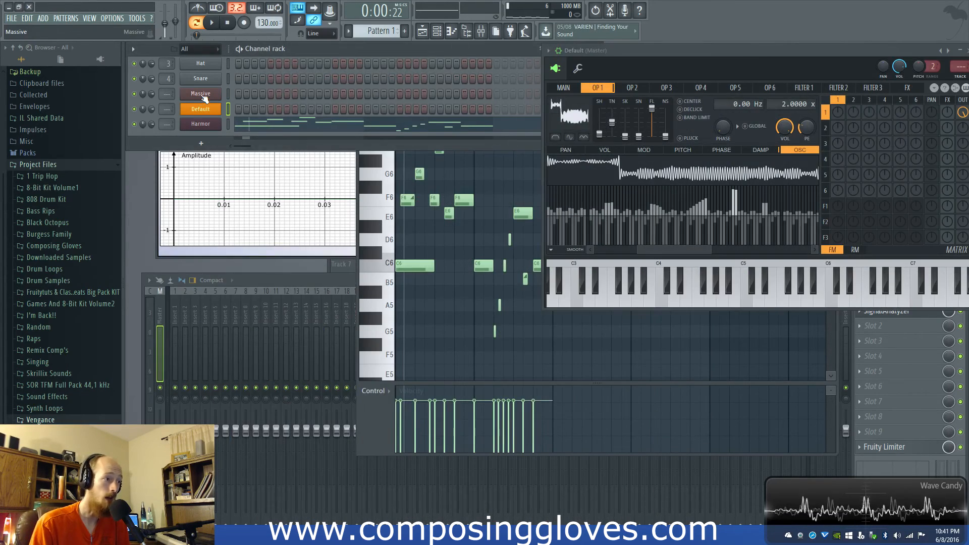
click(201, 95)
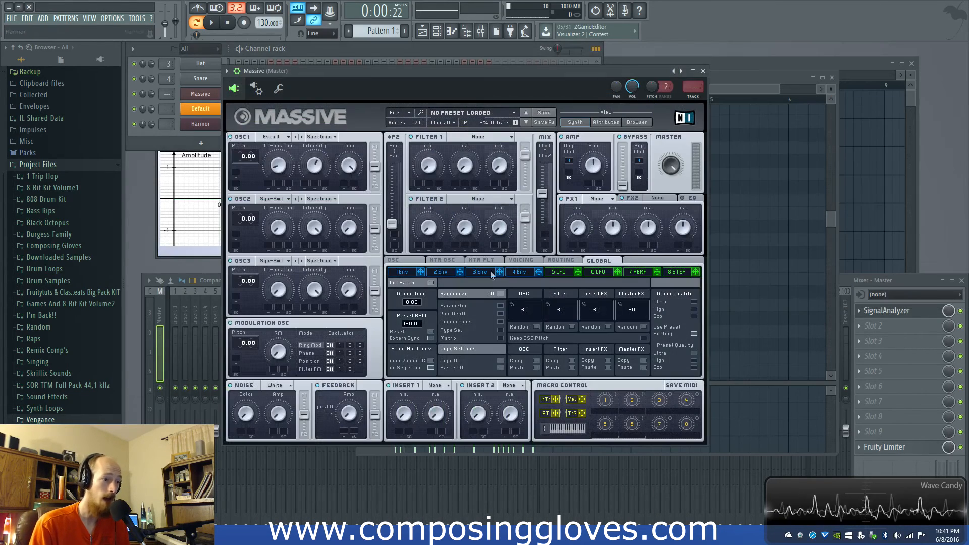
click(408, 259)
click(442, 260)
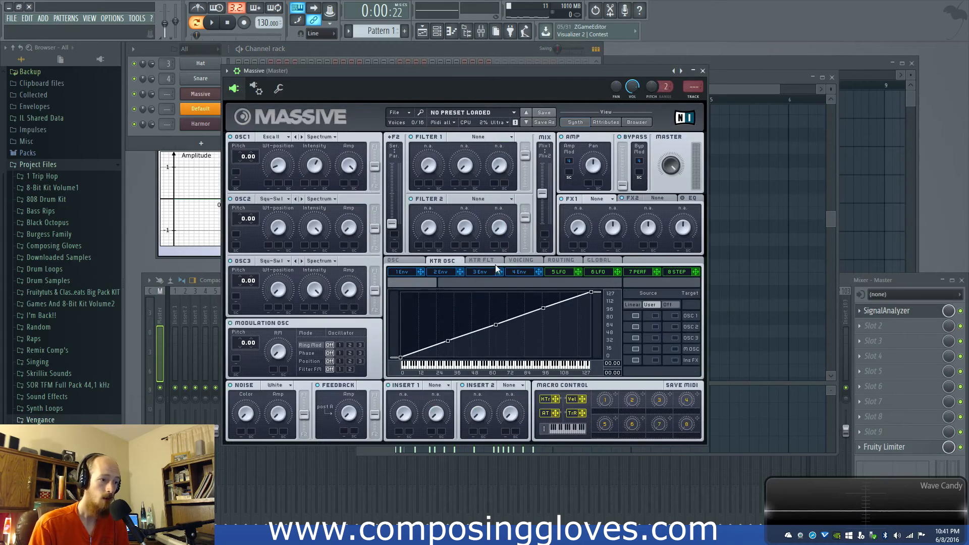
click(523, 260)
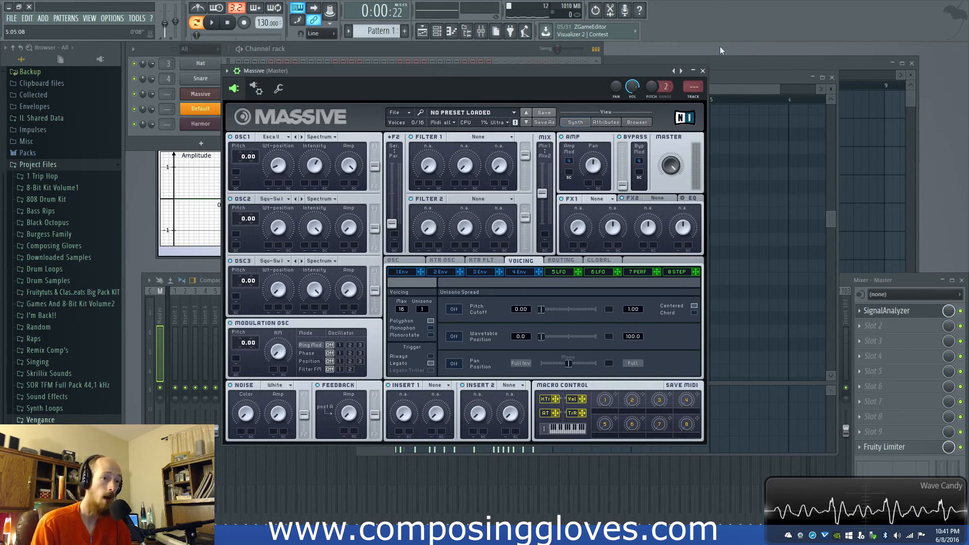
click(702, 70)
click(200, 127)
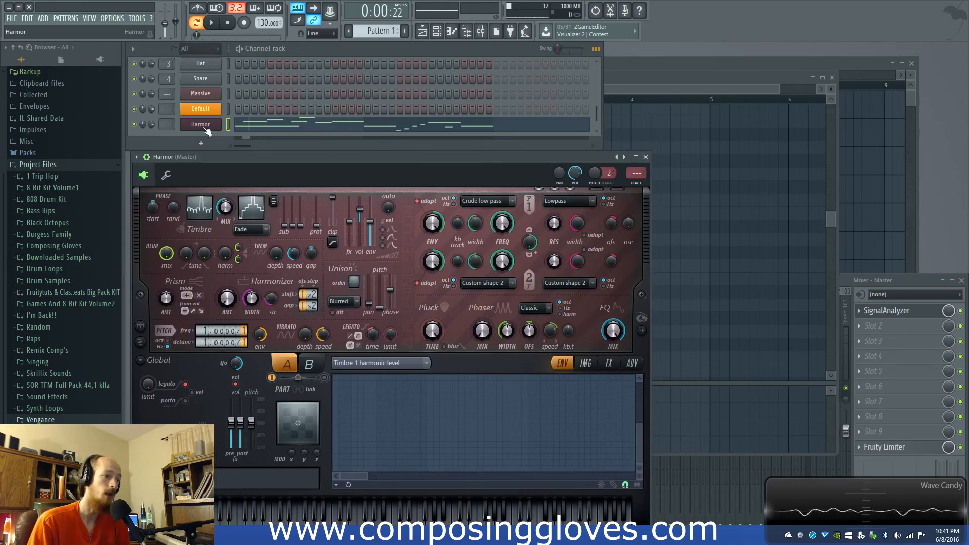